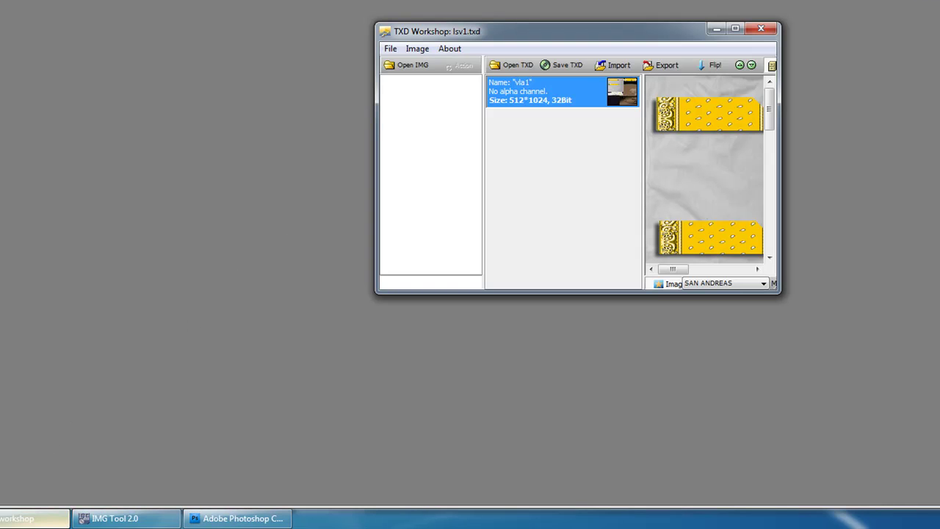
Step: Cycle through IMG Tool and Photoshop, then bring TXD Workshop with lsv1.txd to the front
{"action": "left_click", "coordinate": [154, 518]}
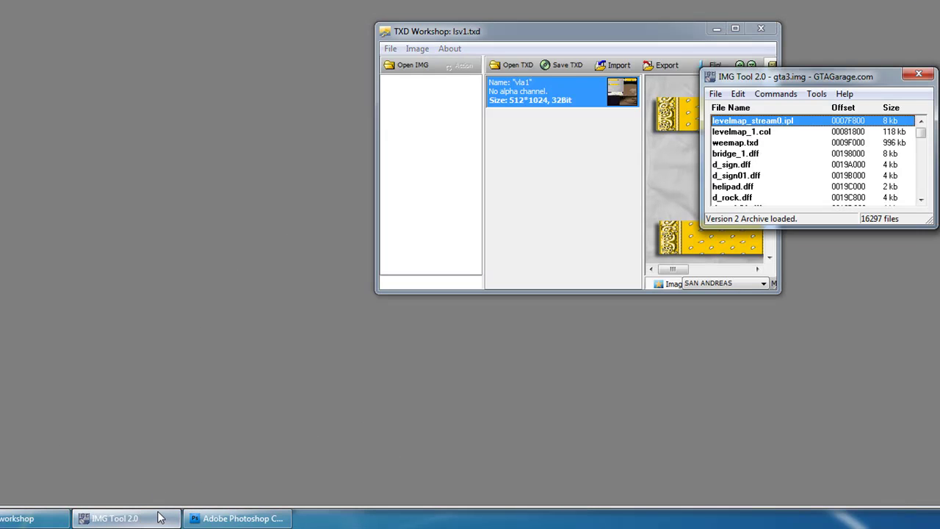
{"action": "left_click", "coordinate": [235, 517]}
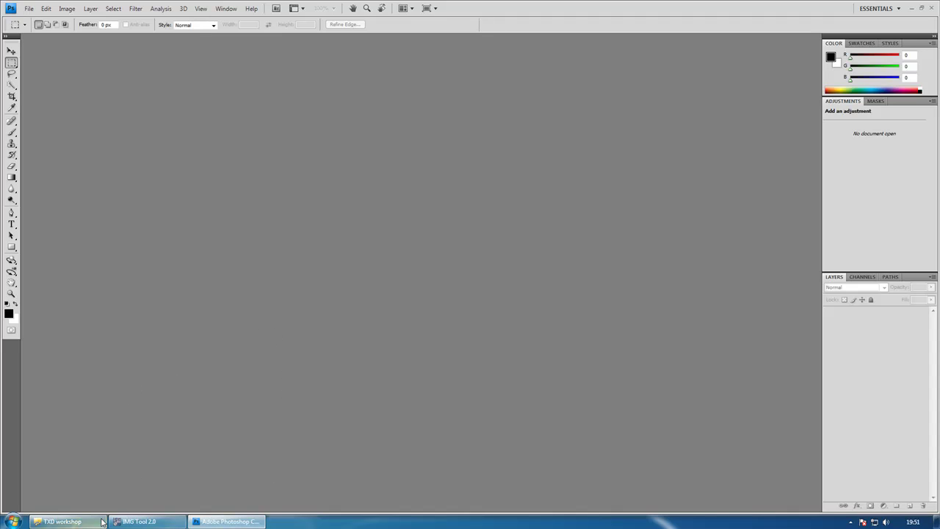
{"action": "left_click", "coordinate": [66, 521]}
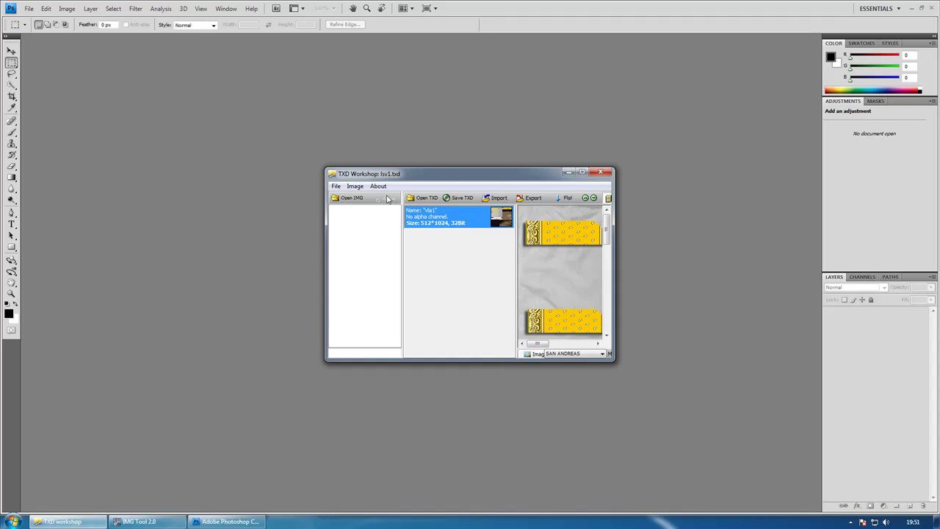
{"action": "left_click", "coordinate": [582, 171]}
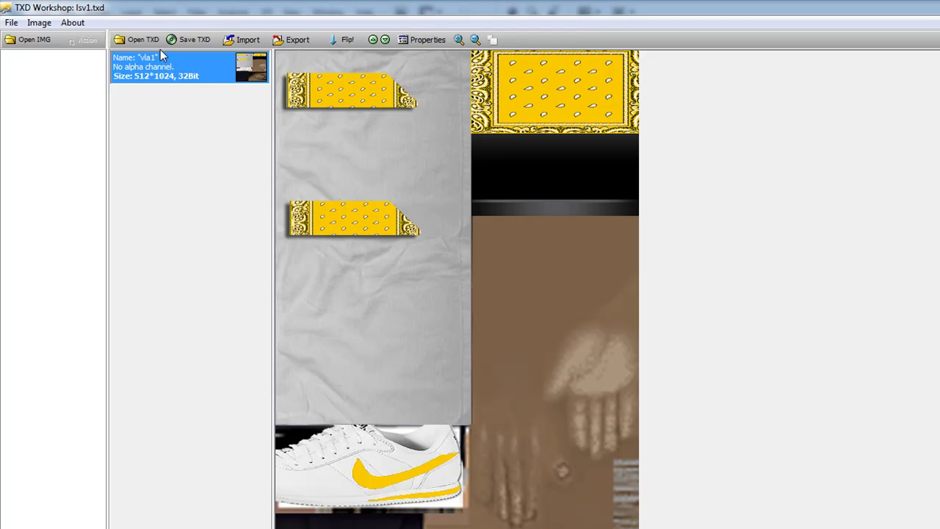
{"action": "left_click", "coordinate": [151, 42]}
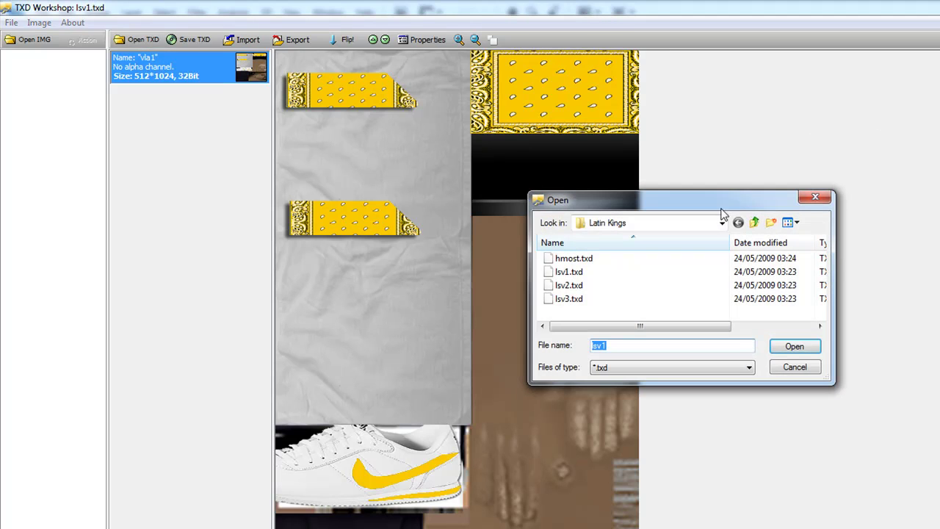
{"action": "left_click", "coordinate": [821, 197]}
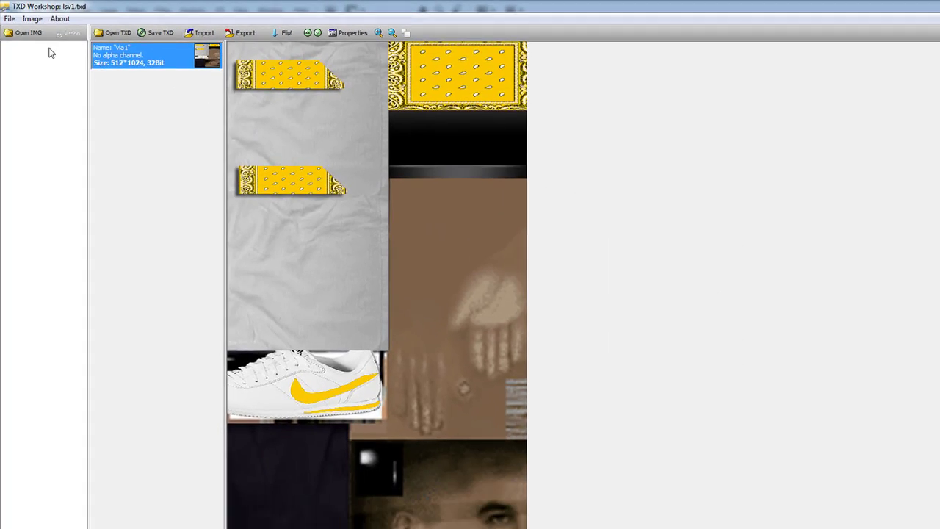
{"action": "left_click", "coordinate": [30, 40]}
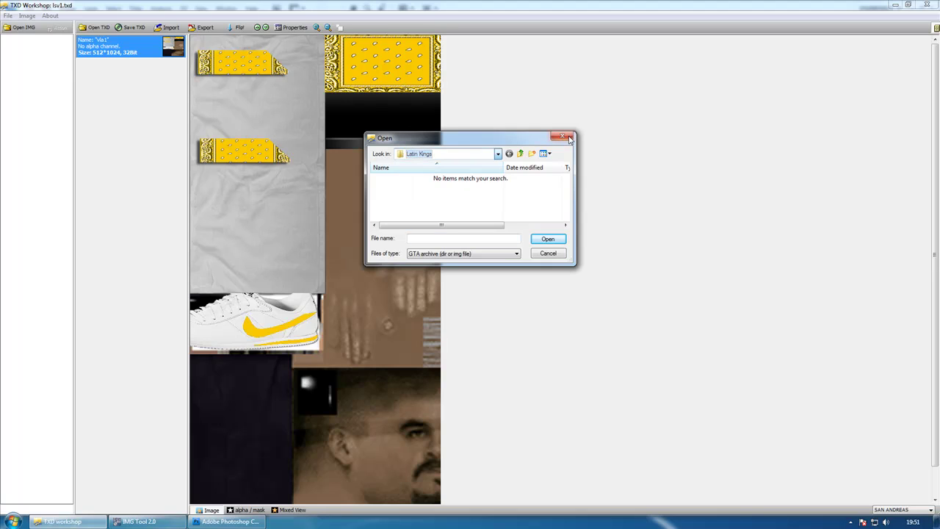
{"action": "left_click", "coordinate": [568, 138]}
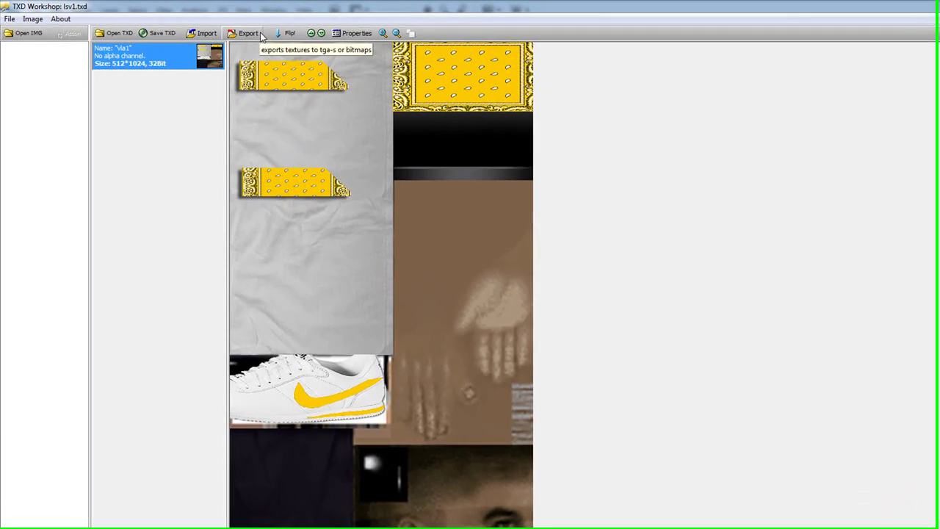
Step: Start exporting the vla1 texture as a bmp/tga/png image, targeting the existing COOL file in Latin Kings
{"action": "left_click", "coordinate": [266, 37]}
{"action": "left_click", "coordinate": [354, 48]}
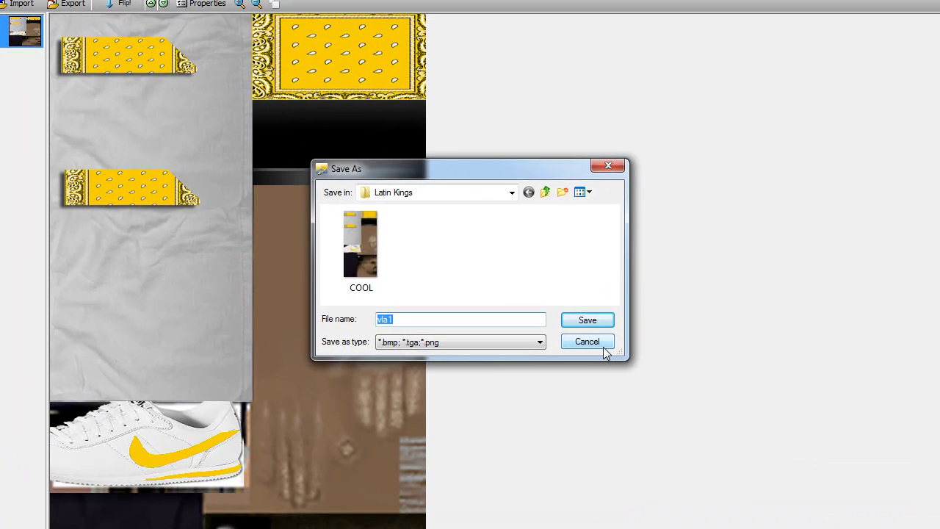
{"action": "left_click", "coordinate": [362, 253]}
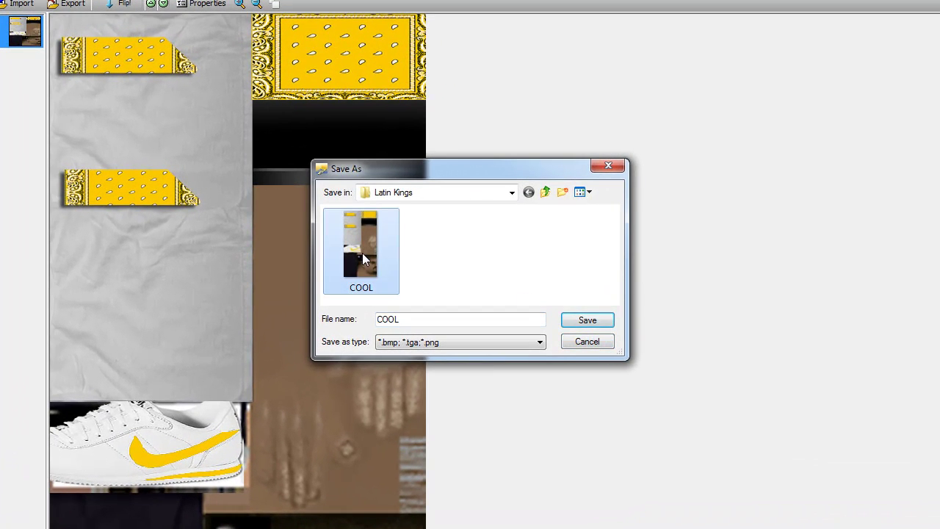
{"action": "right_click", "coordinate": [362, 252]}
{"action": "left_click", "coordinate": [410, 224]}
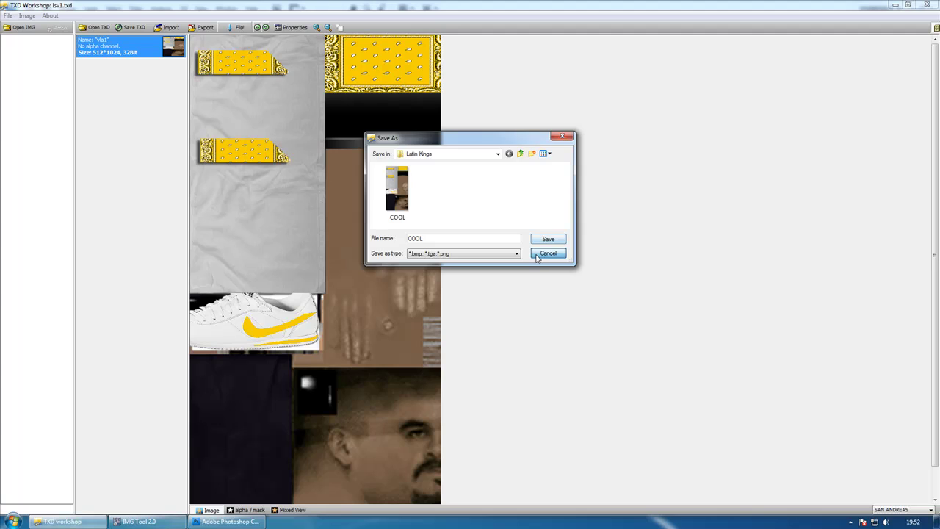
Step: Cancel the export and open COOL from the Latin Kings folder in Photoshop
{"action": "left_click", "coordinate": [549, 255]}
{"action": "left_click", "coordinate": [228, 522]}
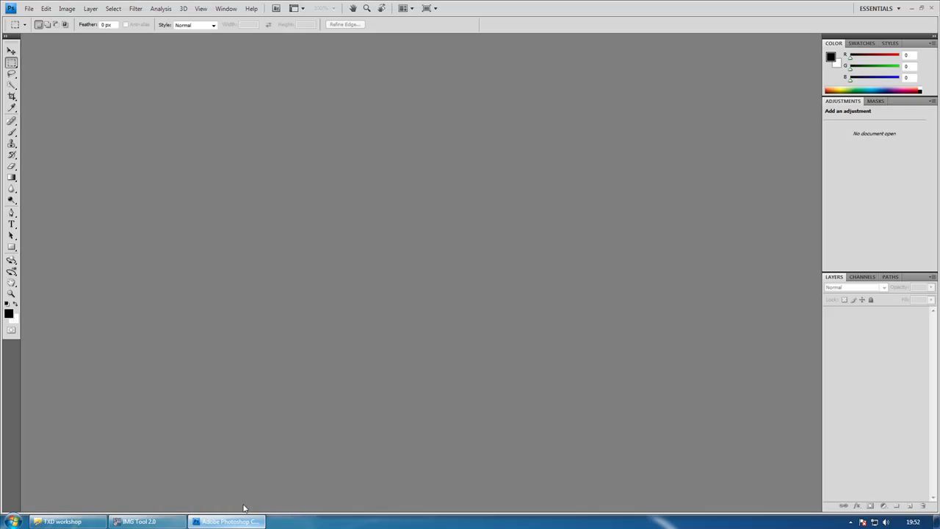
{"action": "left_click", "coordinate": [29, 8]}
{"action": "left_click", "coordinate": [68, 31]}
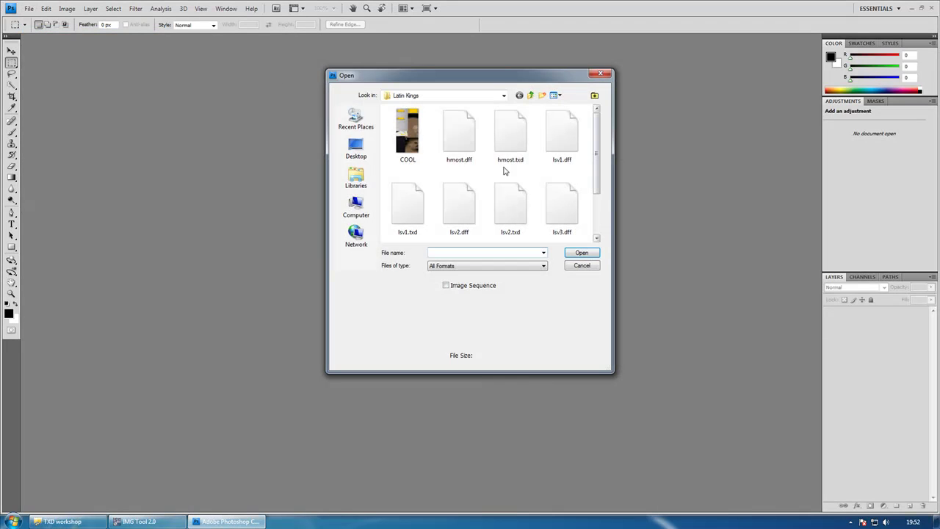
{"action": "left_click", "coordinate": [416, 162]}
{"action": "double_click", "coordinate": [416, 161]}
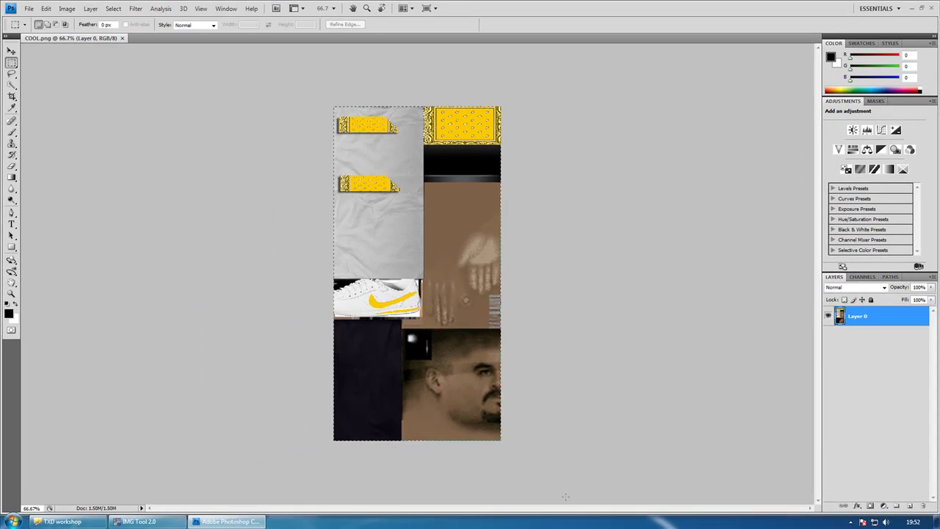
{"action": "key", "text": "ctrl+d"}
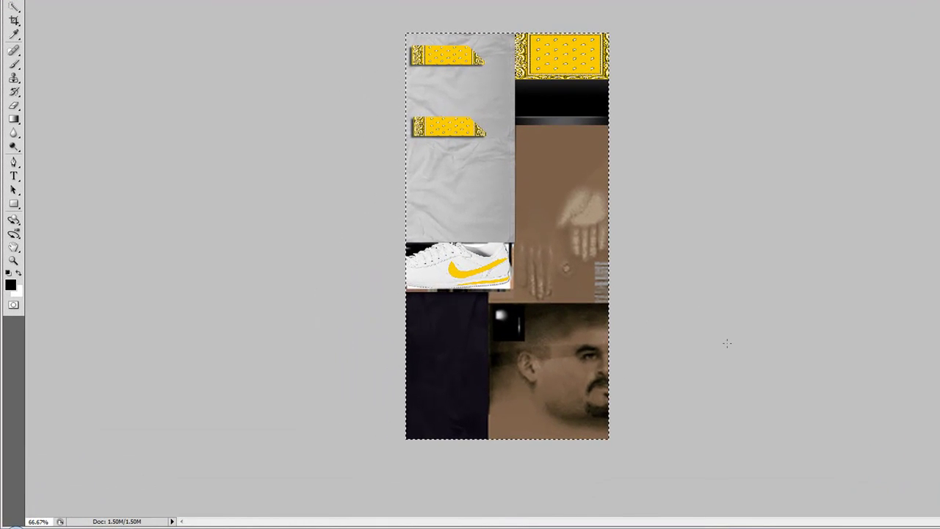
{"action": "key", "text": "ctrl+d"}
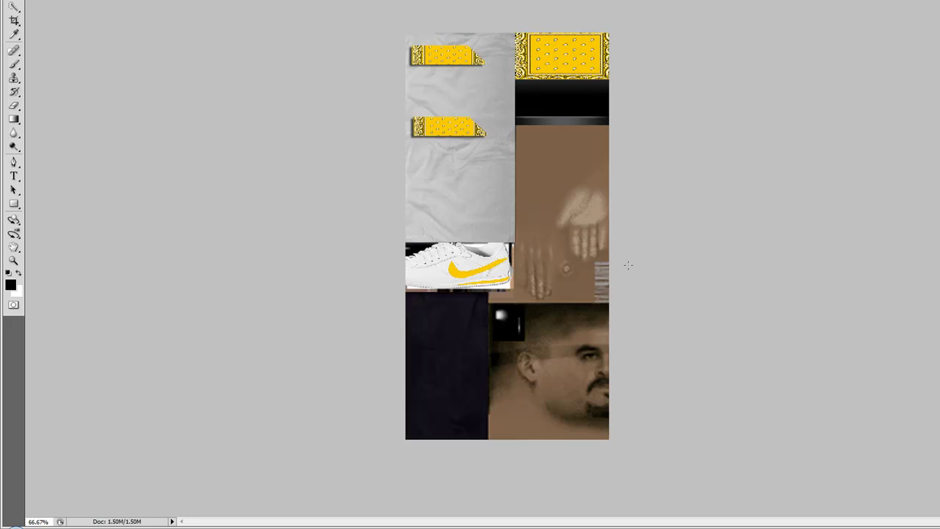
{"action": "key", "text": "ctrl+a"}
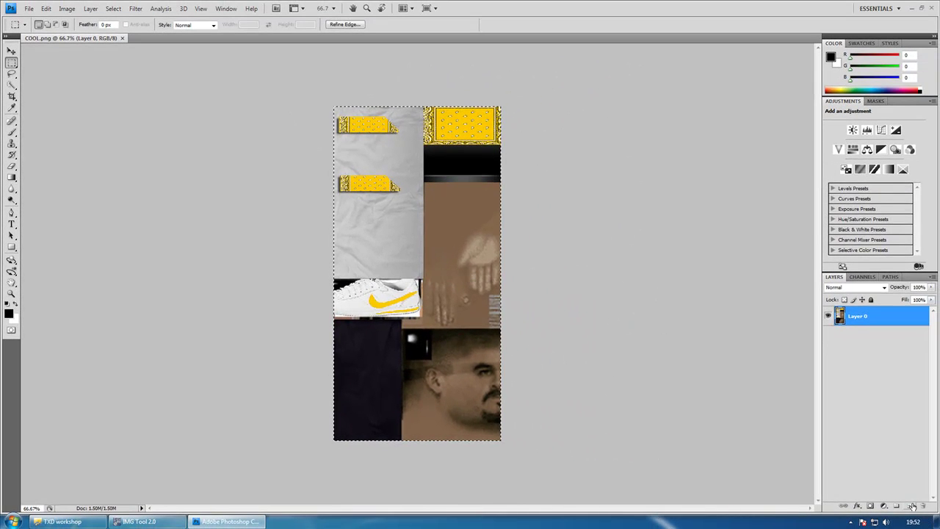
{"action": "left_click", "coordinate": [881, 487]}
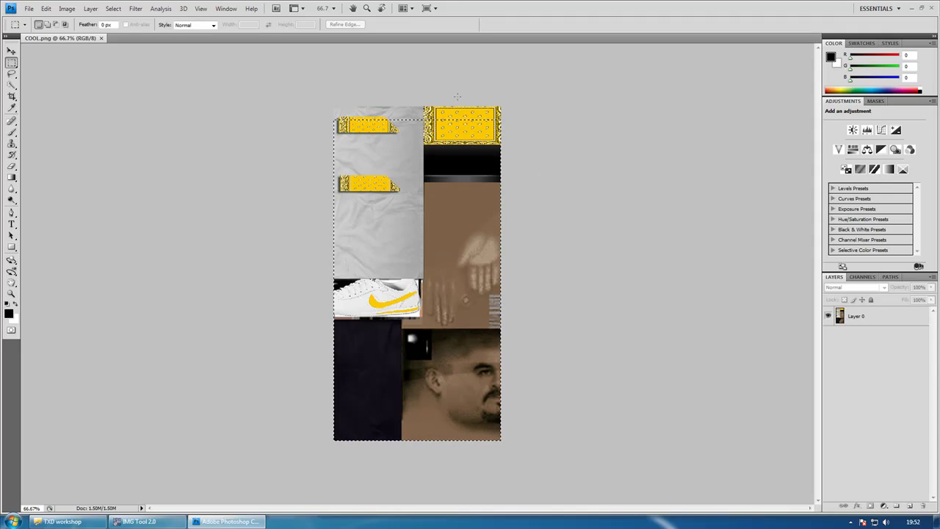
{"action": "left_click_drag", "start_coordinate": [422, 107], "coordinate": [500, 144]}
{"action": "left_click", "coordinate": [844, 314]}
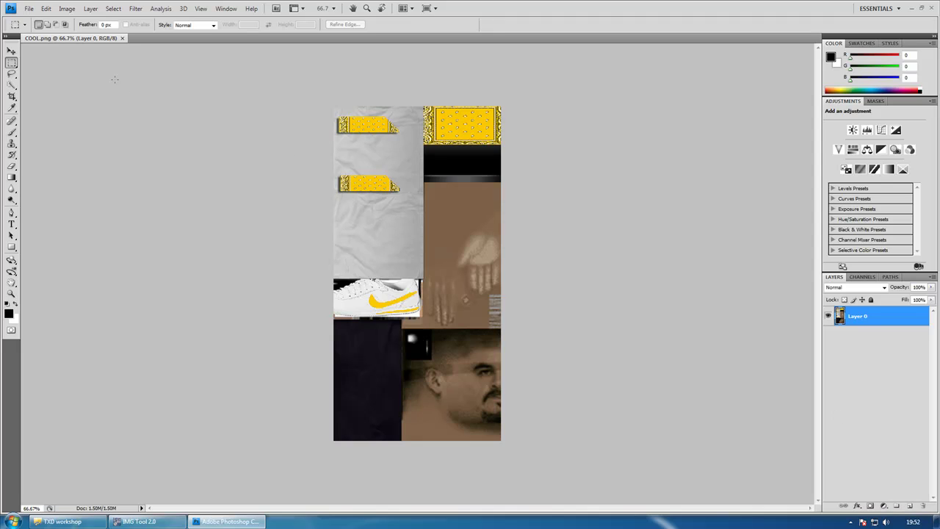
Step: Zoom in on the top-right yellow bandana block
{"action": "left_click", "coordinate": [11, 293]}
{"action": "left_click_drag", "start_coordinate": [379, 106], "coordinate": [500, 317]}
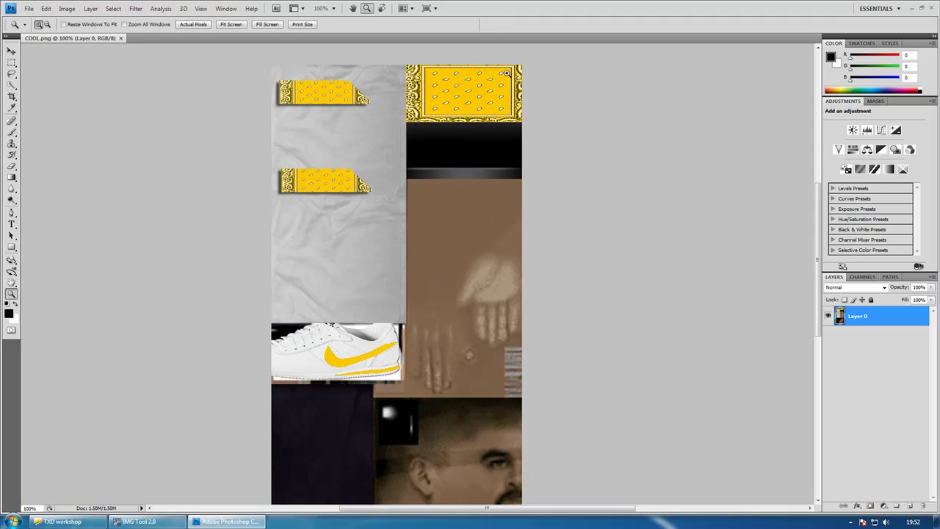
{"action": "left_click_drag", "start_coordinate": [397, 279], "coordinate": [540, 74]}
{"action": "left_click", "coordinate": [397, 135]}
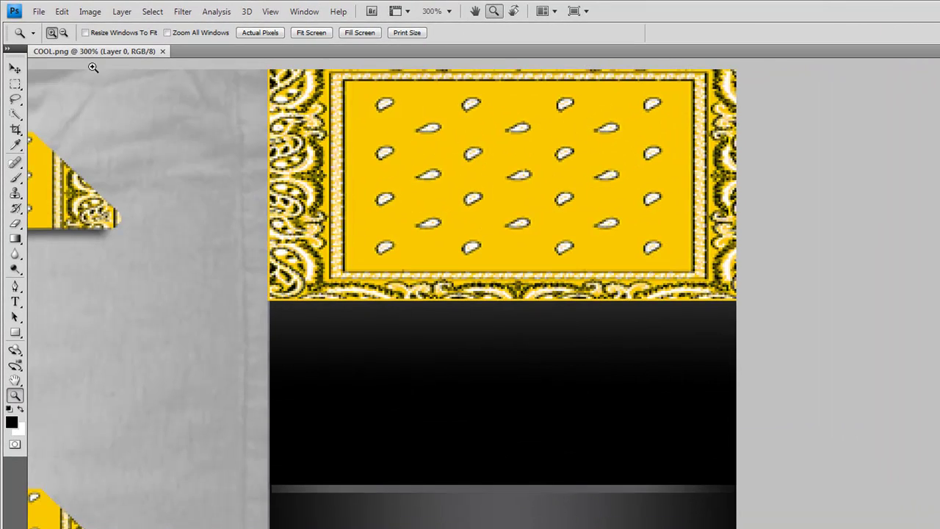
Step: Marquee-select the yellow block, copy it to a new Layer 1, and bring up Hue/Saturation
{"action": "left_click", "coordinate": [15, 84]}
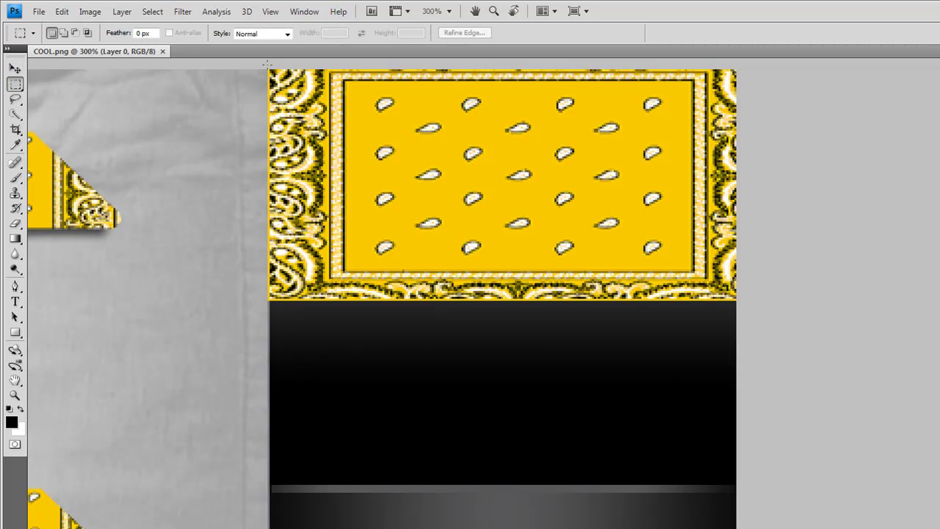
{"action": "left_click_drag", "start_coordinate": [563, 183], "coordinate": [909, 298]}
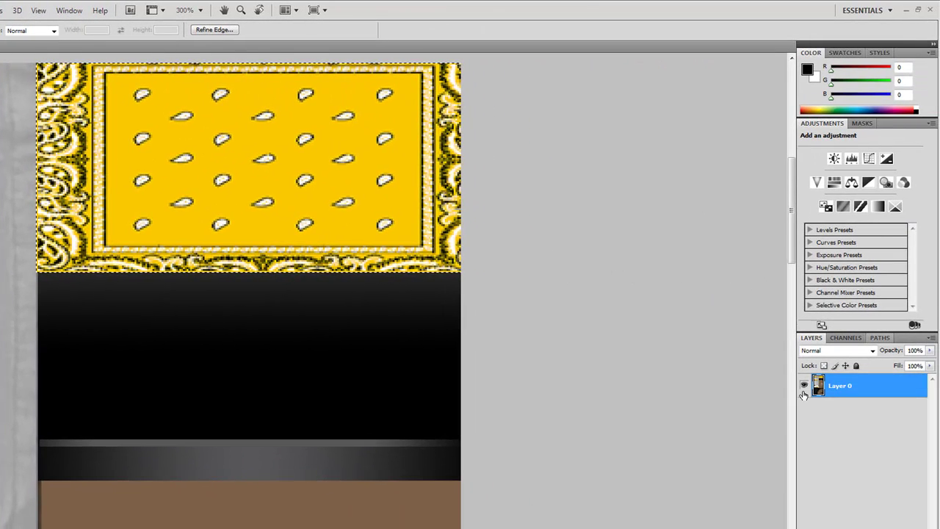
{"action": "key", "text": "ctrl+j"}
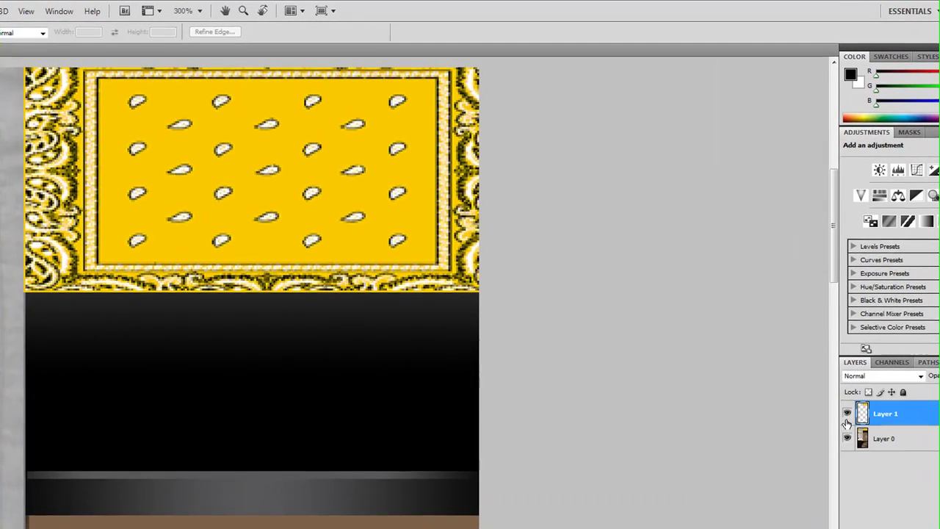
{"action": "key", "text": "ctrl+u"}
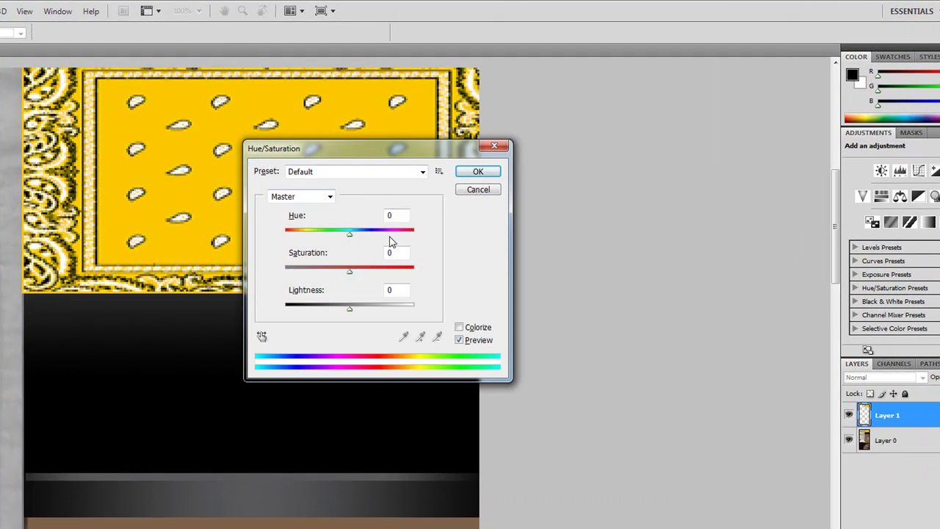
{"action": "left_click_drag", "start_coordinate": [388, 152], "coordinate": [555, 238]}
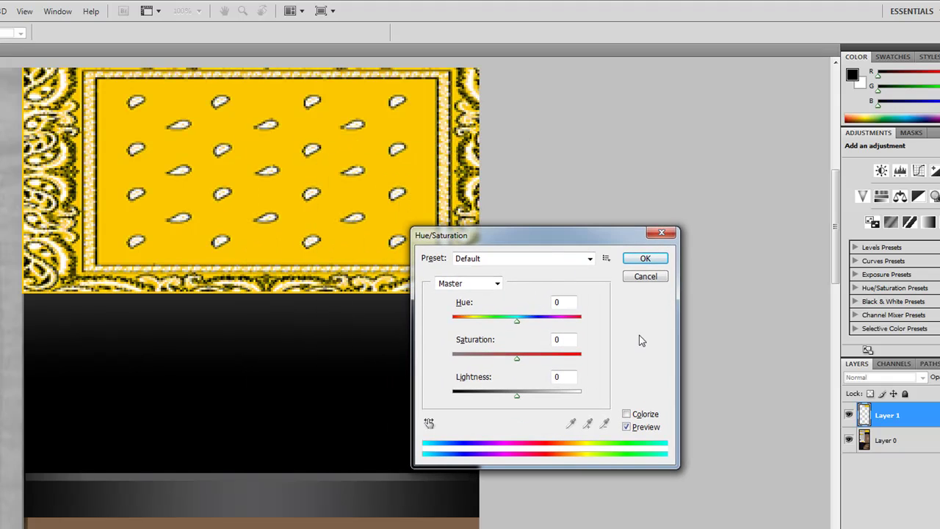
{"action": "left_click", "coordinate": [636, 418]}
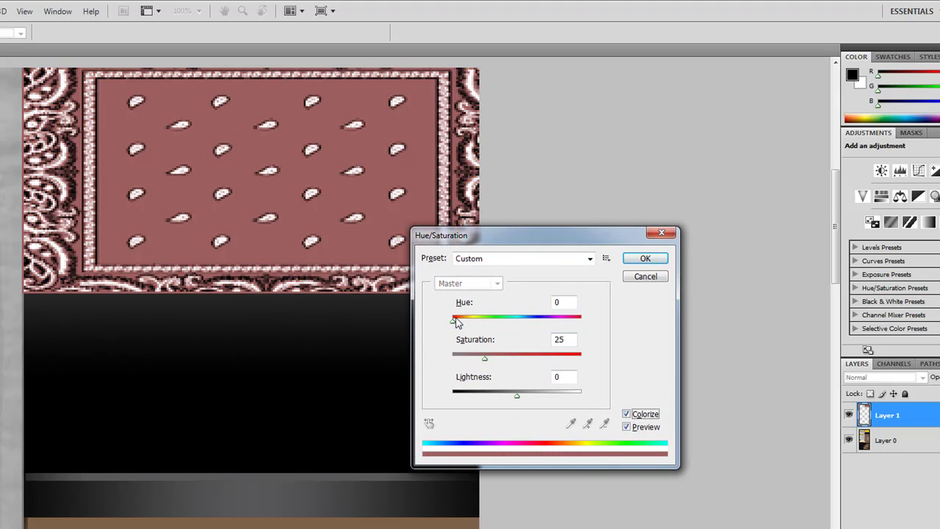
{"action": "left_click_drag", "start_coordinate": [454, 326], "coordinate": [560, 316]}
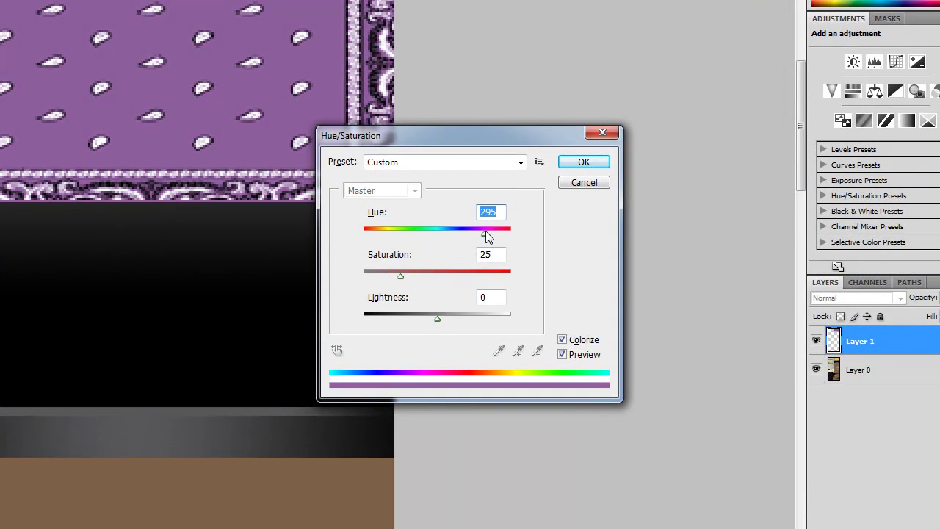
{"action": "left_click_drag", "start_coordinate": [485, 231], "coordinate": [481, 230]}
{"action": "mouse_move", "coordinate": [381, 272]}
{"action": "left_mouse_down"}
{"action": "mouse_move", "coordinate": [491, 284]}
{"action": "mouse_move", "coordinate": [466, 277]}
{"action": "left_mouse_up"}
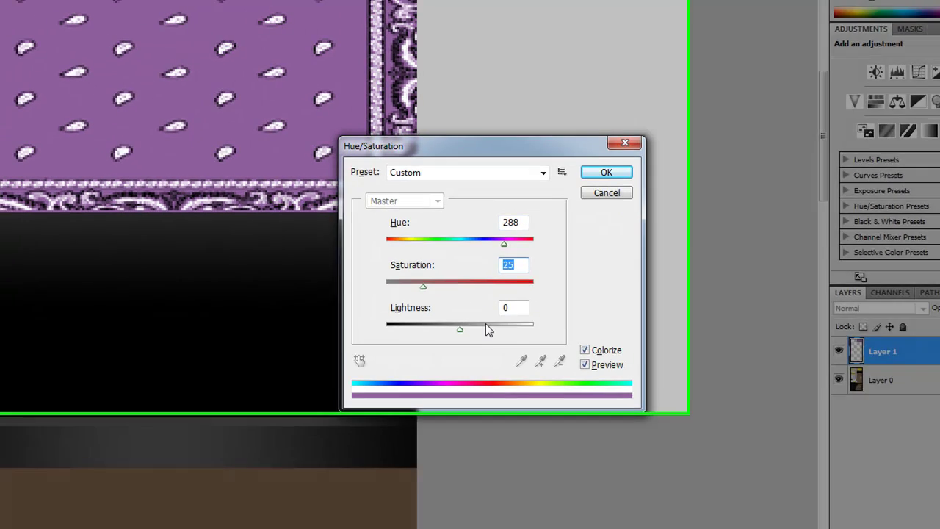
{"action": "type", "text": "25"}
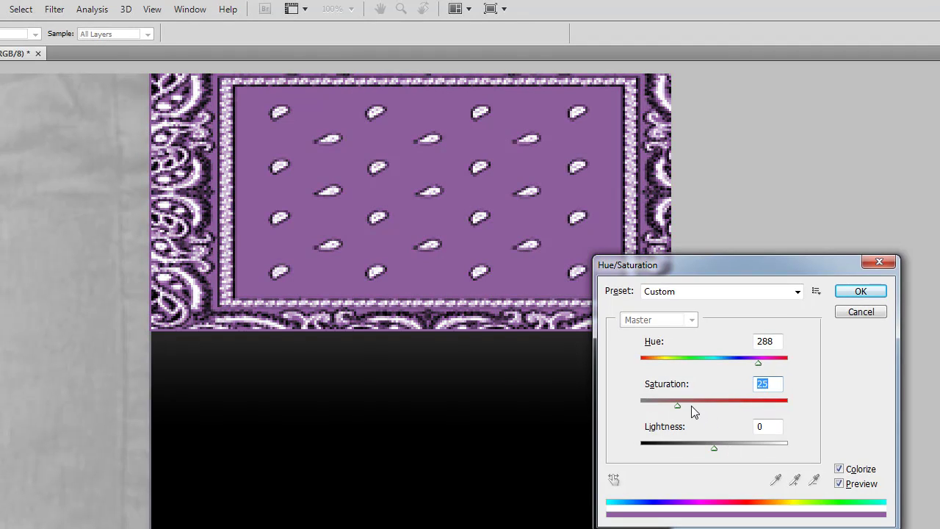
{"action": "type", "text": "0"}
{"action": "key", "text": "Return"}
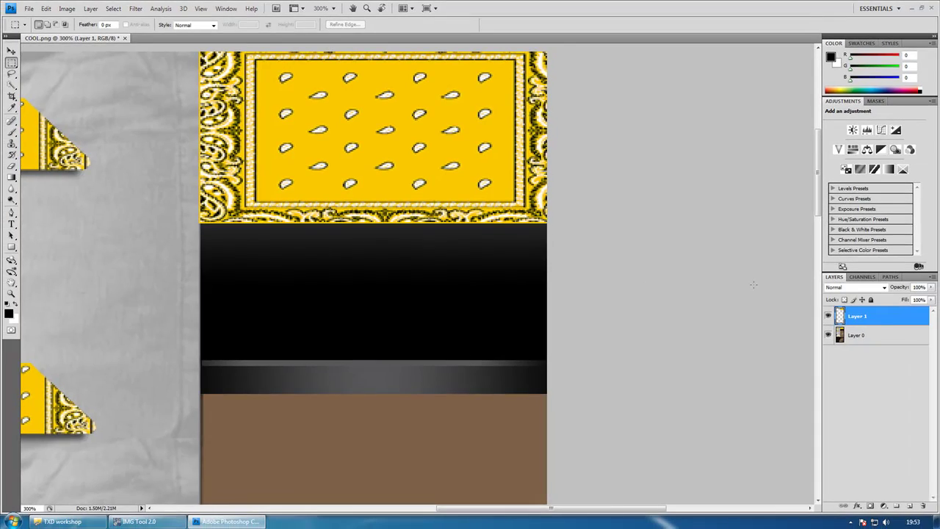
Step: Select the top bandana band and colorize it purple with Hue around 301
{"action": "left_click_drag", "start_coordinate": [194, 39], "coordinate": [784, 226]}
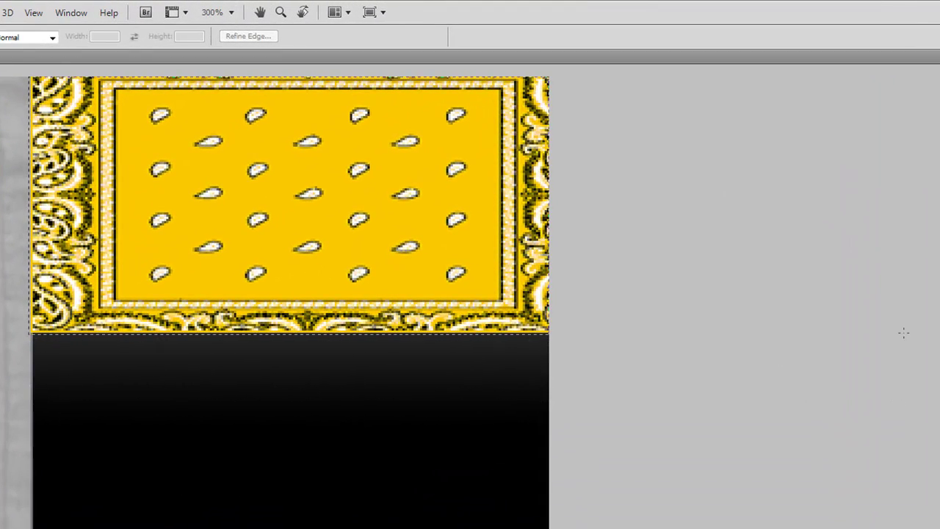
{"action": "left_click_drag", "start_coordinate": [904, 339], "coordinate": [902, 332]}
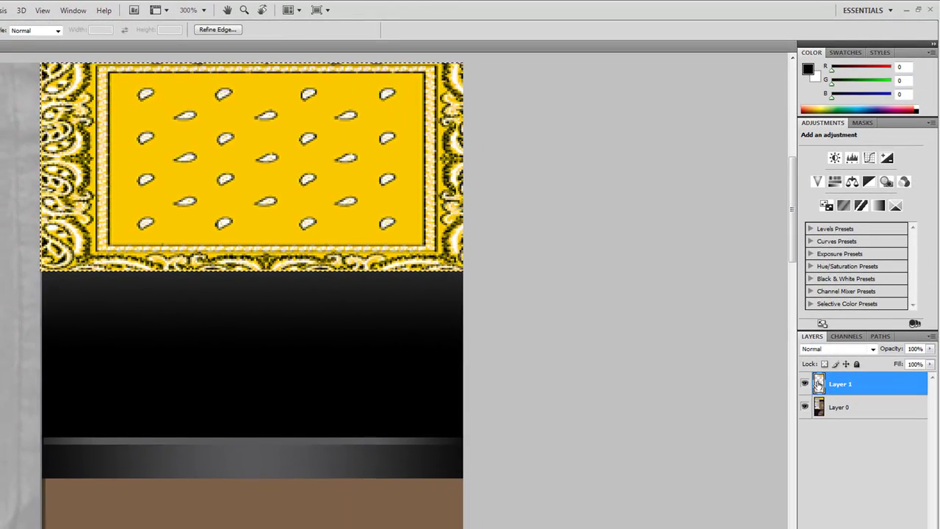
{"action": "key", "text": "ctrl+u"}
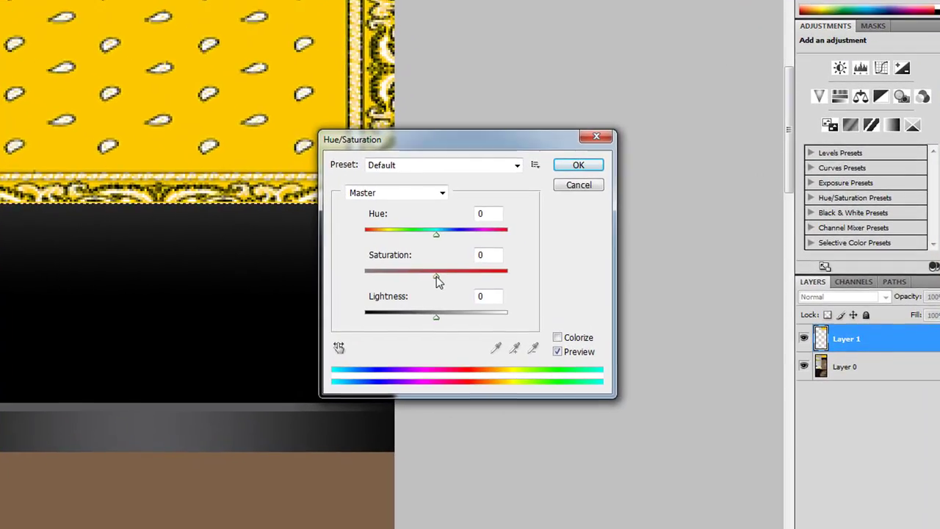
{"action": "mouse_move", "coordinate": [436, 276]}
{"action": "left_mouse_down"}
{"action": "mouse_move", "coordinate": [350, 274]}
{"action": "mouse_move", "coordinate": [421, 275]}
{"action": "left_mouse_up"}
{"action": "mouse_move", "coordinate": [367, 290]}
{"action": "left_mouse_down"}
{"action": "mouse_move", "coordinate": [331, 301]}
{"action": "mouse_move", "coordinate": [445, 300]}
{"action": "mouse_move", "coordinate": [436, 296]}
{"action": "mouse_move", "coordinate": [402, 323]}
{"action": "mouse_move", "coordinate": [340, 317]}
{"action": "mouse_move", "coordinate": [504, 317]}
{"action": "mouse_move", "coordinate": [436, 323]}
{"action": "left_mouse_up"}
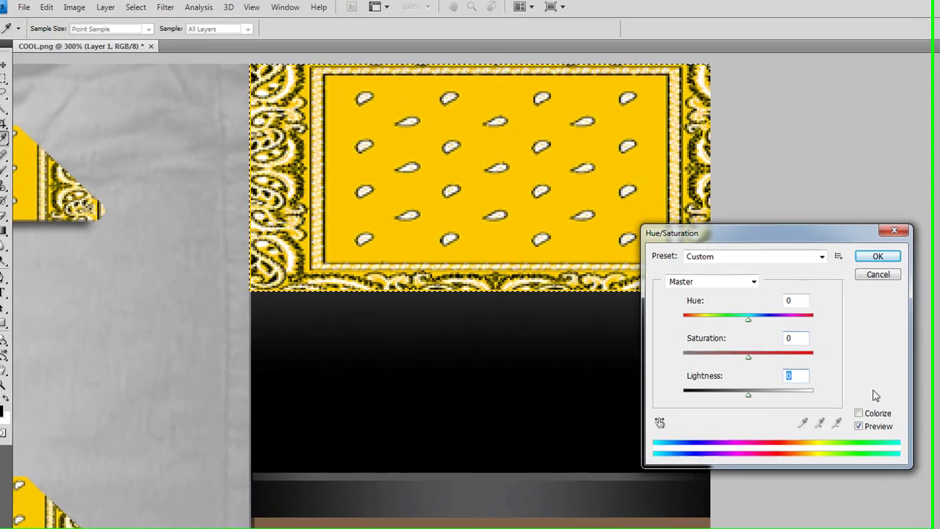
{"action": "left_click", "coordinate": [858, 413]}
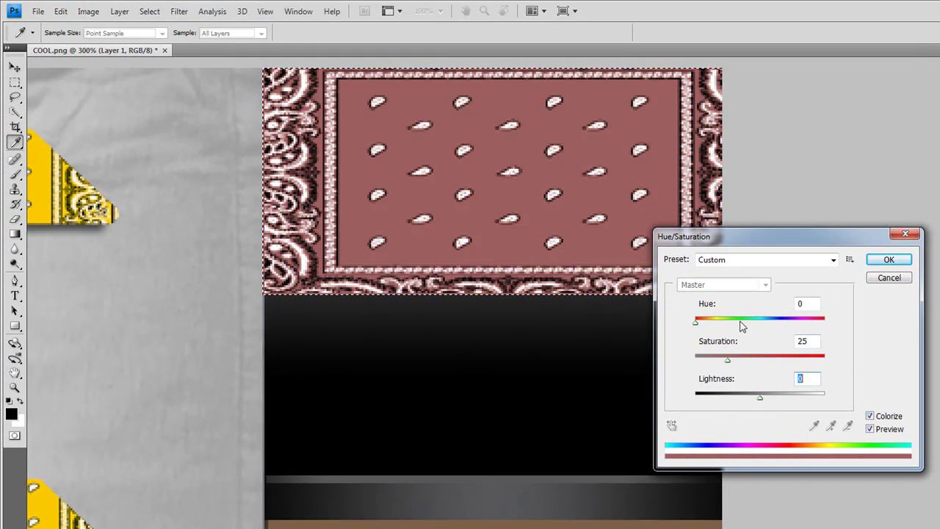
{"action": "left_click_drag", "start_coordinate": [696, 323], "coordinate": [804, 325]}
{"action": "left_click", "coordinate": [887, 259]}
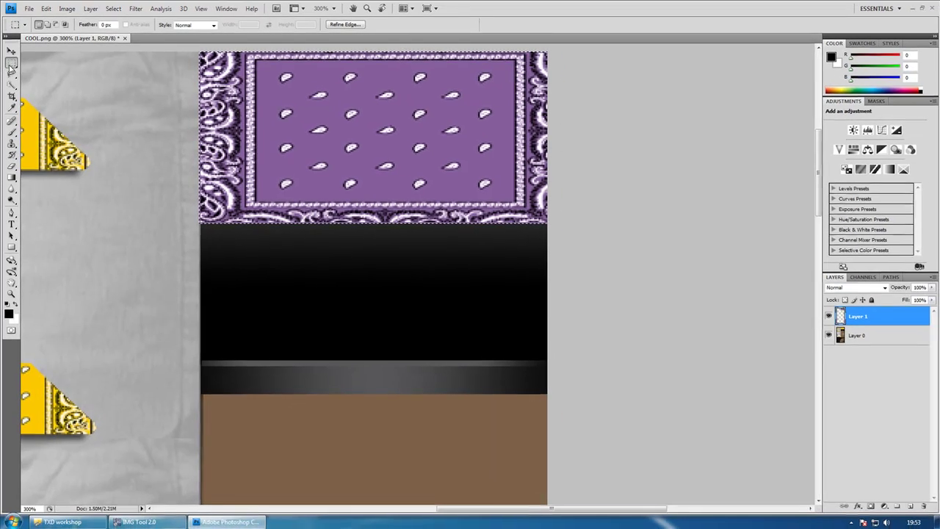
Step: Scroll around and zoom out until the whole texture, bandana to face, is visible
{"action": "scroll", "coordinate": [352, 308], "scroll_direction": "down", "scroll_amount": 3}
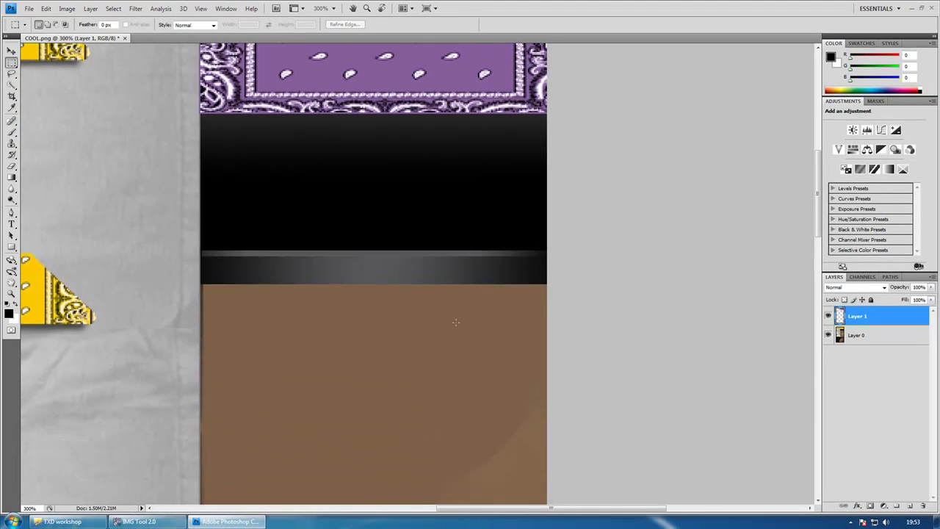
{"action": "scroll", "coordinate": [455, 321], "scroll_direction": "up", "scroll_amount": 3}
{"action": "scroll", "coordinate": [477, 318], "scroll_direction": "up", "scroll_amount": 2}
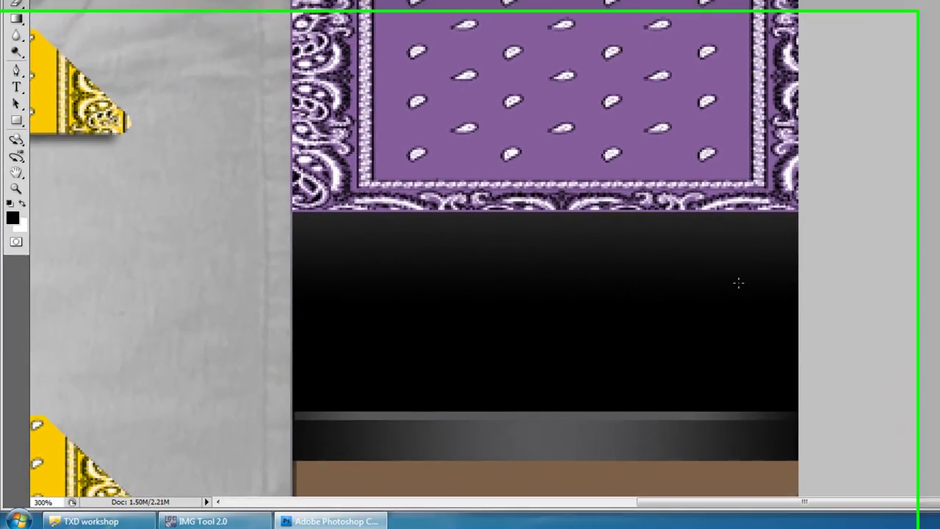
{"action": "scroll", "coordinate": [544, 456], "scroll_direction": "left", "scroll_amount": 5}
{"action": "scroll", "coordinate": [544, 456], "scroll_direction": "right", "scroll_amount": 1}
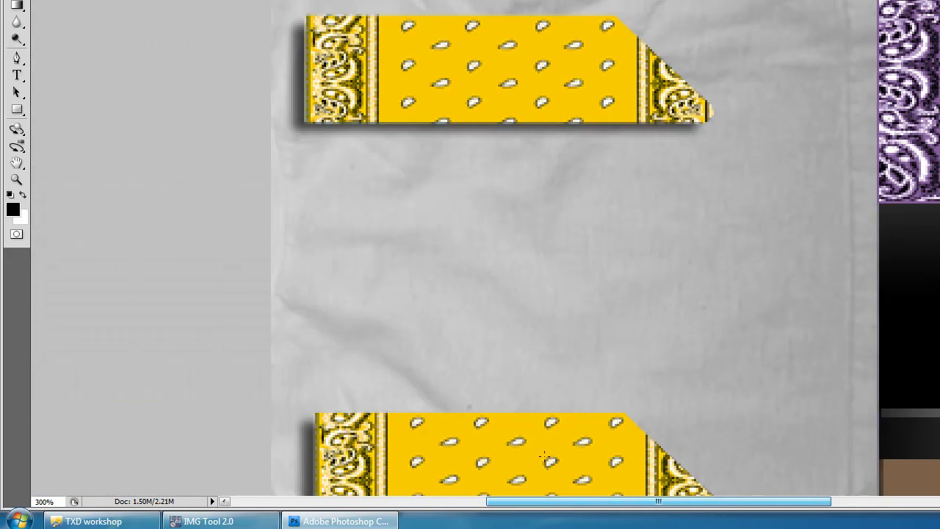
{"action": "scroll", "coordinate": [570, 451], "scroll_direction": "down", "scroll_amount": 1}
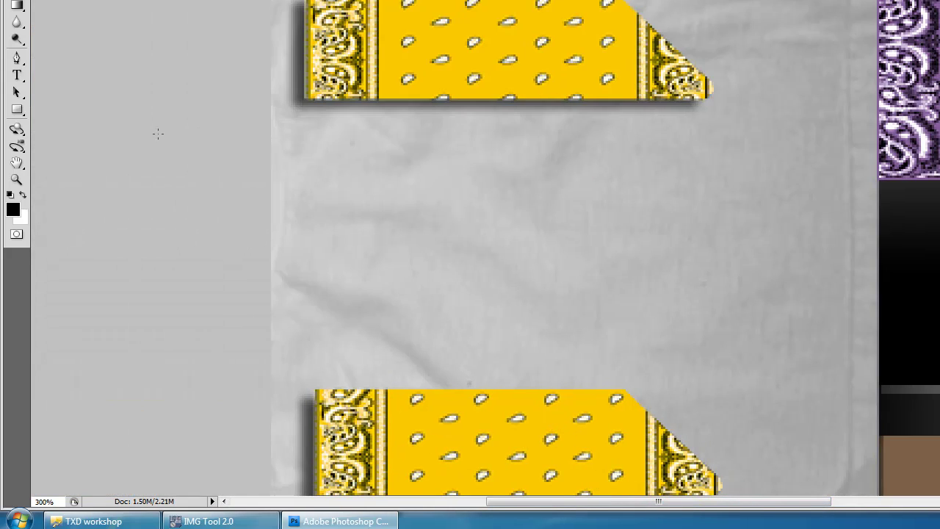
{"action": "left_click", "coordinate": [16, 179]}
{"action": "right_click", "coordinate": [609, 269]}
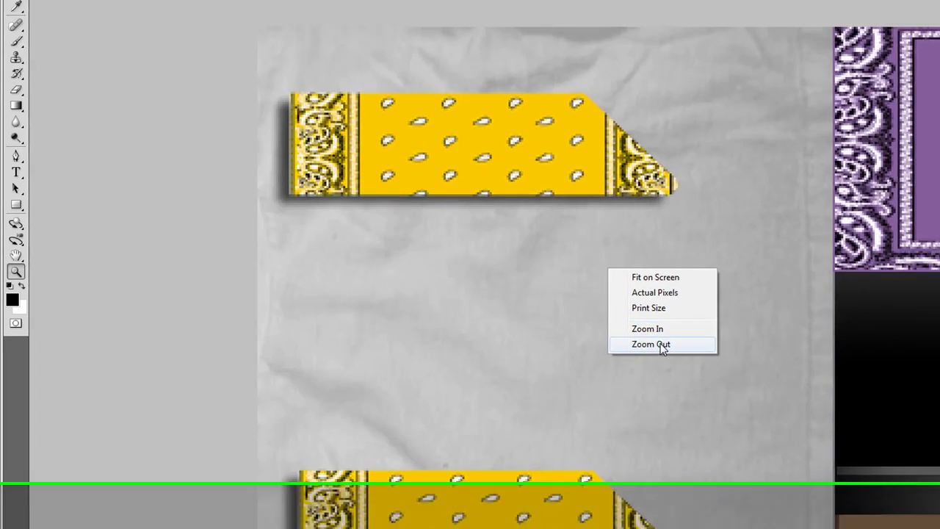
{"action": "left_click", "coordinate": [663, 345]}
{"action": "right_click", "coordinate": [842, 382]}
{"action": "left_click", "coordinate": [864, 440]}
{"action": "scroll", "coordinate": [874, 441], "scroll_direction": "down", "scroll_amount": 1}
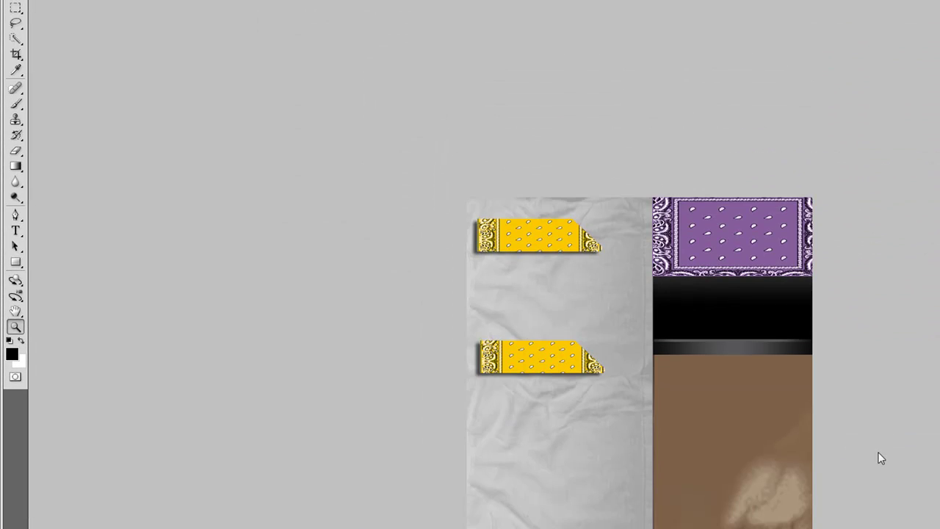
{"action": "right_click", "coordinate": [868, 442]}
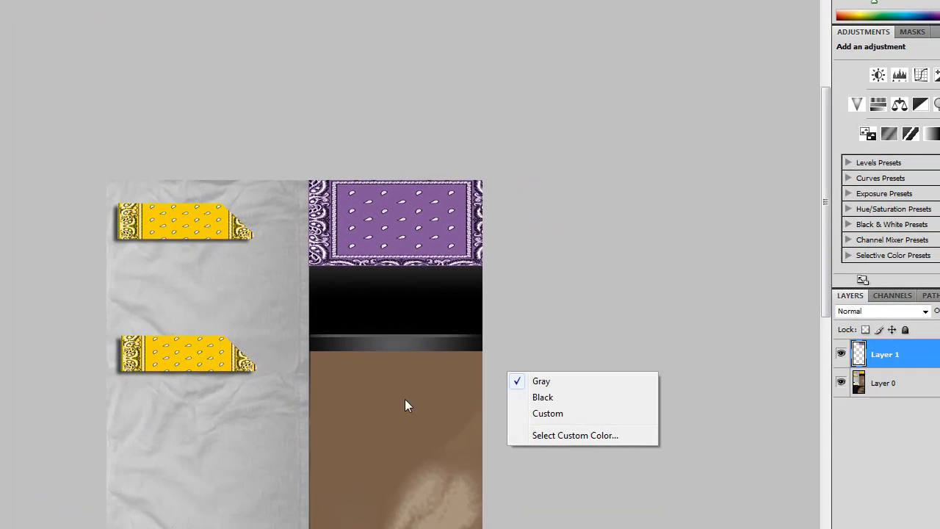
{"action": "right_click", "coordinate": [404, 398]}
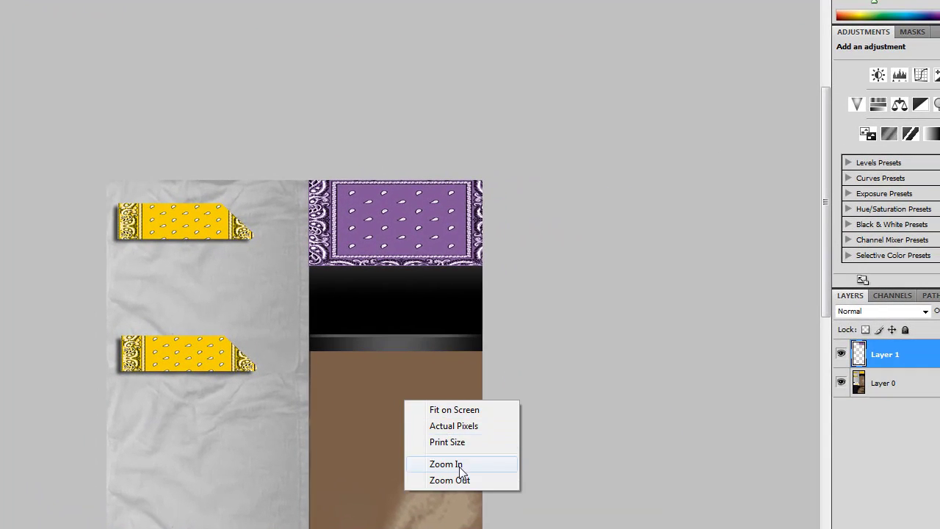
{"action": "left_click", "coordinate": [461, 480]}
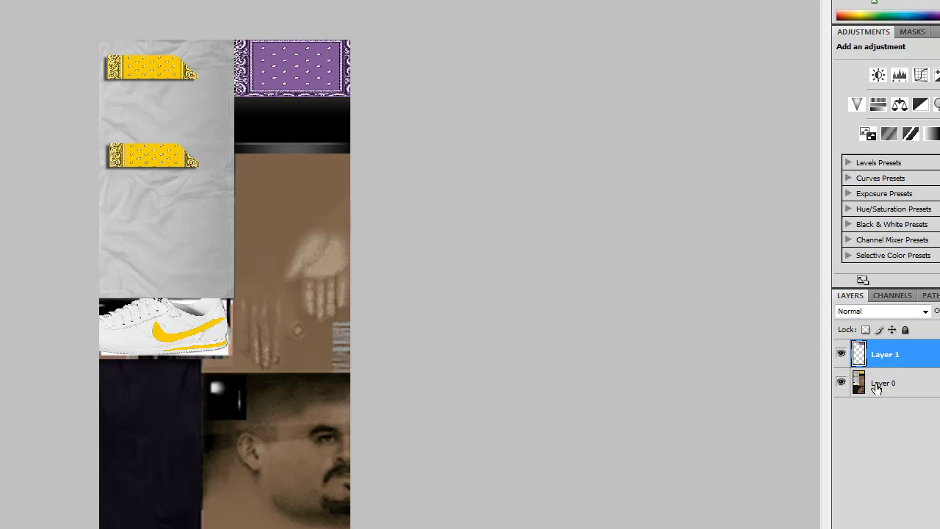
Step: Merge Layer 1 down and save the sheet as PNG named COOL in Latin Kings
{"action": "key", "text": "ctrl+e"}
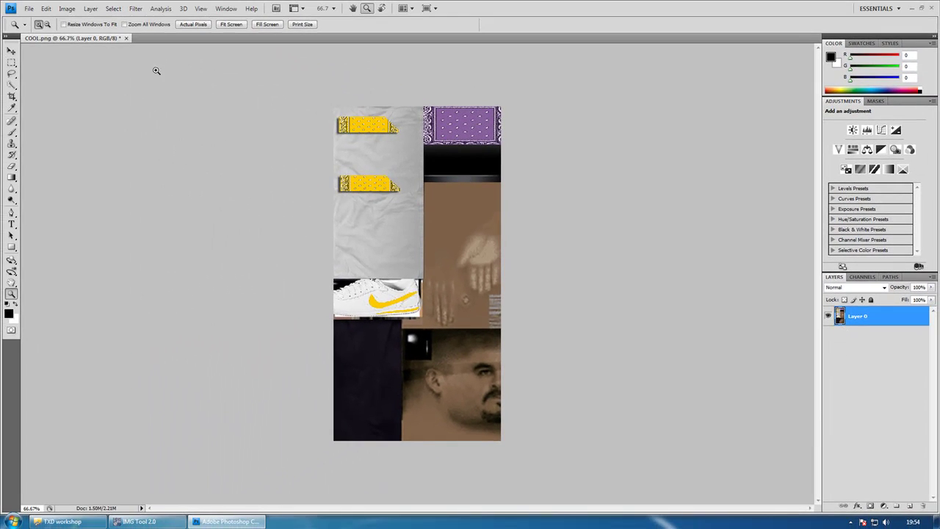
{"action": "left_click", "coordinate": [29, 8]}
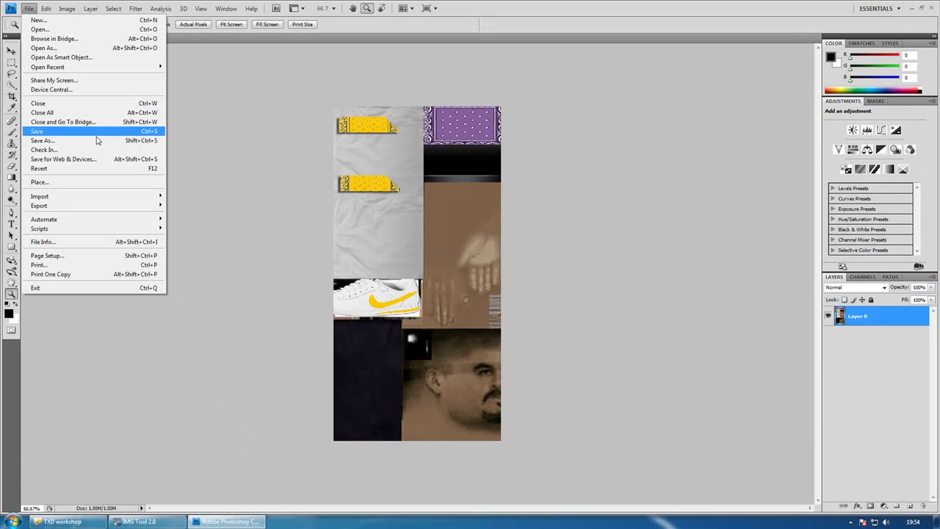
{"action": "left_click", "coordinate": [147, 141]}
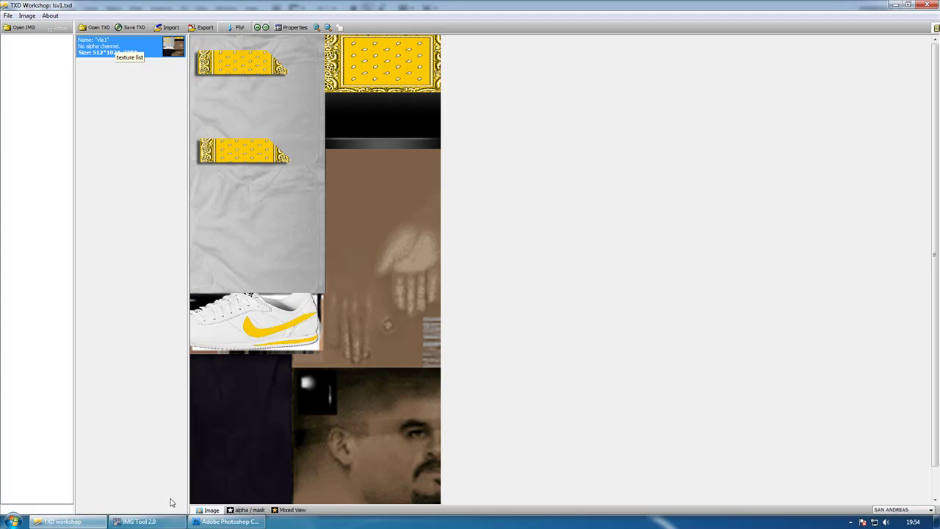
{"action": "left_click", "coordinate": [224, 521]}
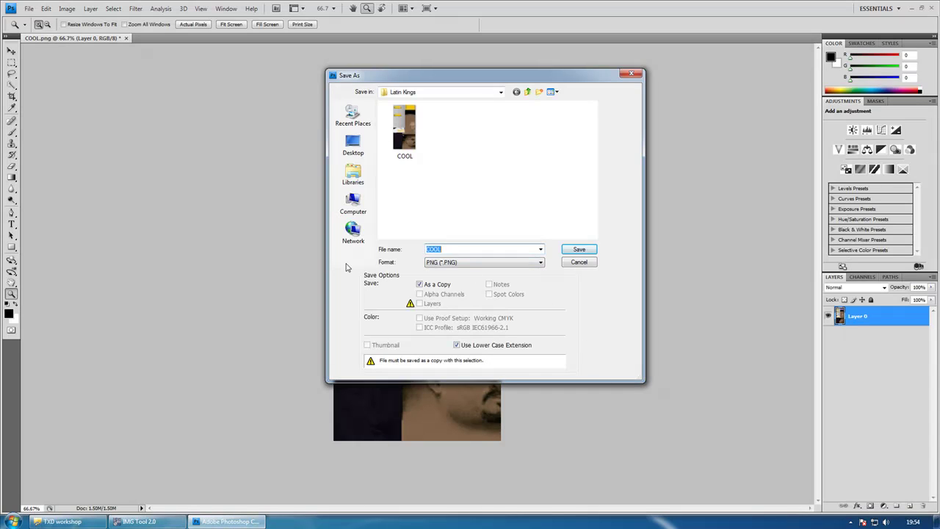
{"action": "key", "text": "Return"}
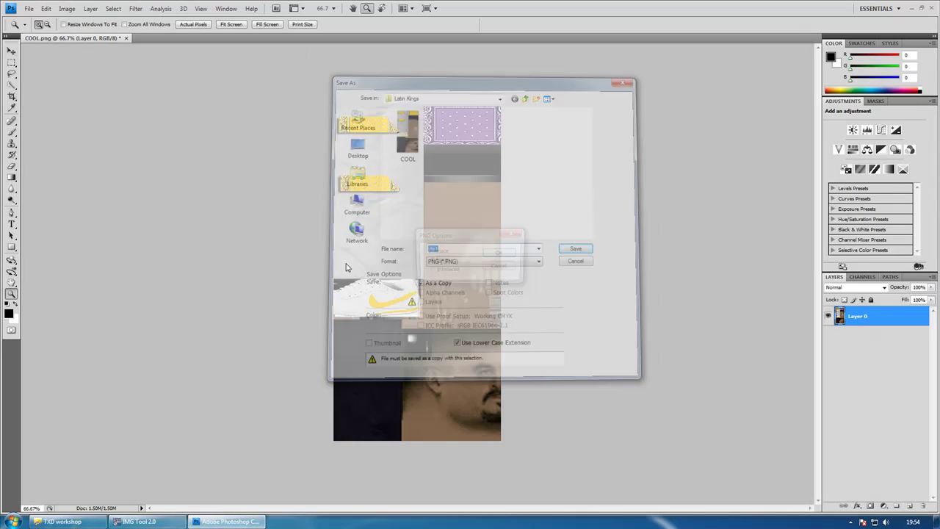
{"action": "left_click", "coordinate": [501, 253]}
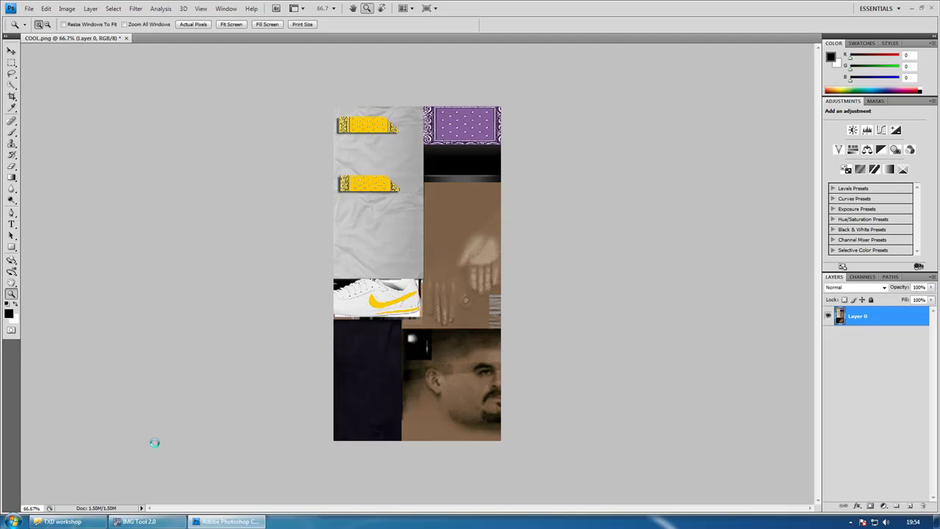
Step: Import the recoloured vla1 image into lsv1.txd and save the TXD
{"action": "left_click", "coordinate": [62, 522]}
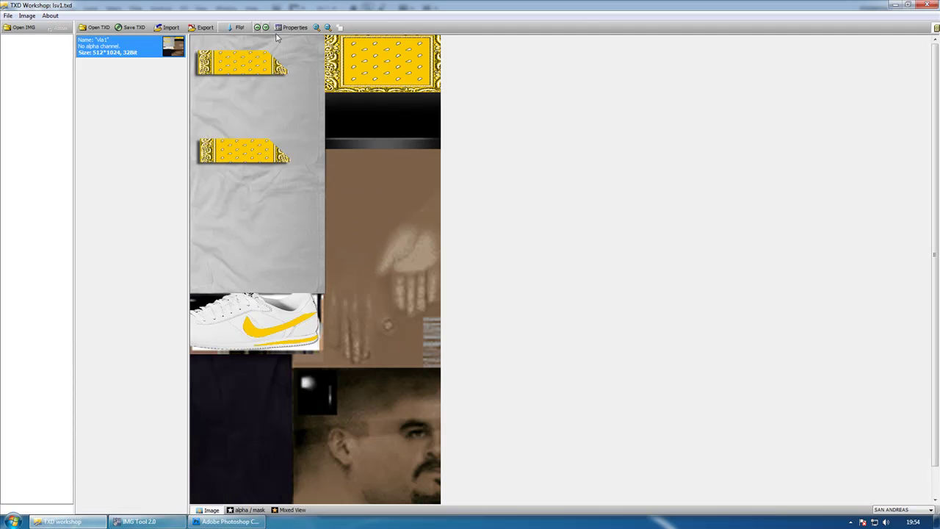
{"action": "left_click", "coordinate": [170, 28]}
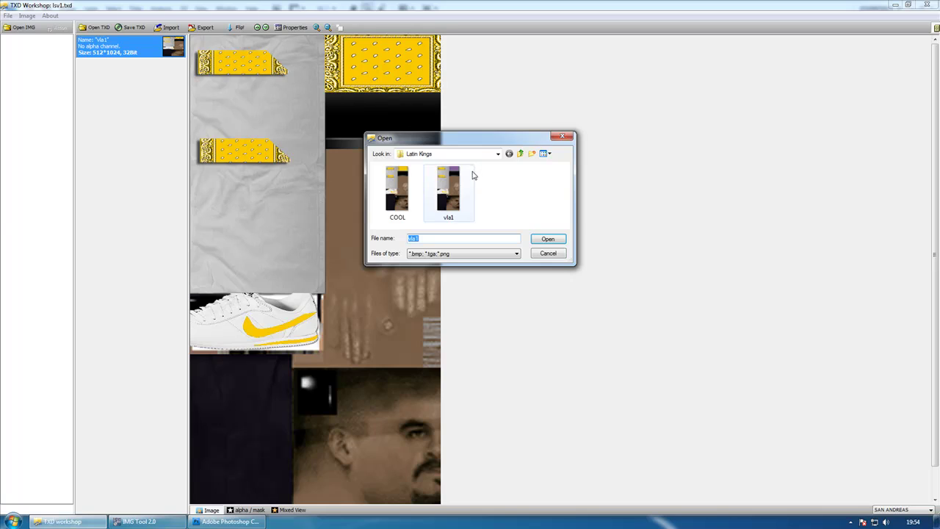
{"action": "double_click", "coordinate": [449, 187]}
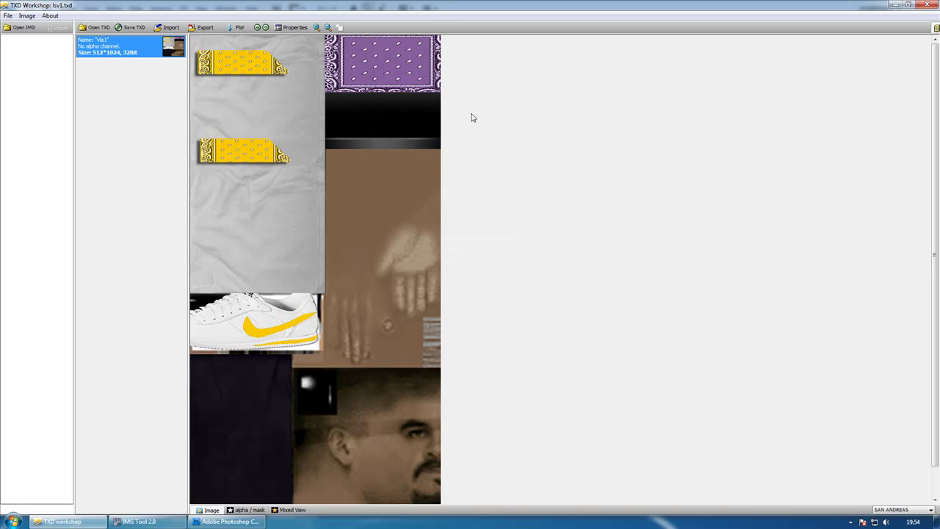
{"action": "left_click", "coordinate": [140, 28]}
Step: Minimize TXD Workshop and bring IMG Tool 2.0 with gta3.img forward, showing its File menu
{"action": "left_click", "coordinate": [896, 4]}
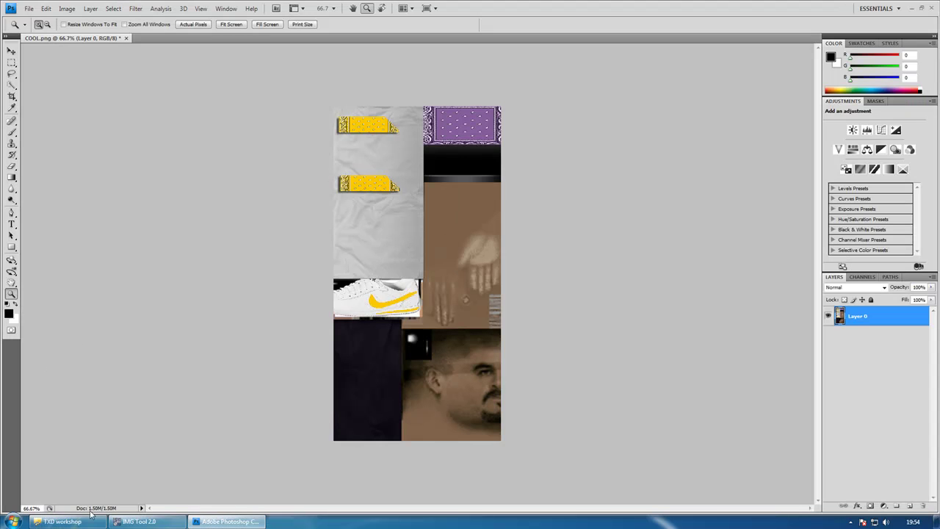
{"action": "left_click", "coordinate": [139, 522]}
{"action": "left_click", "coordinate": [567, 219]}
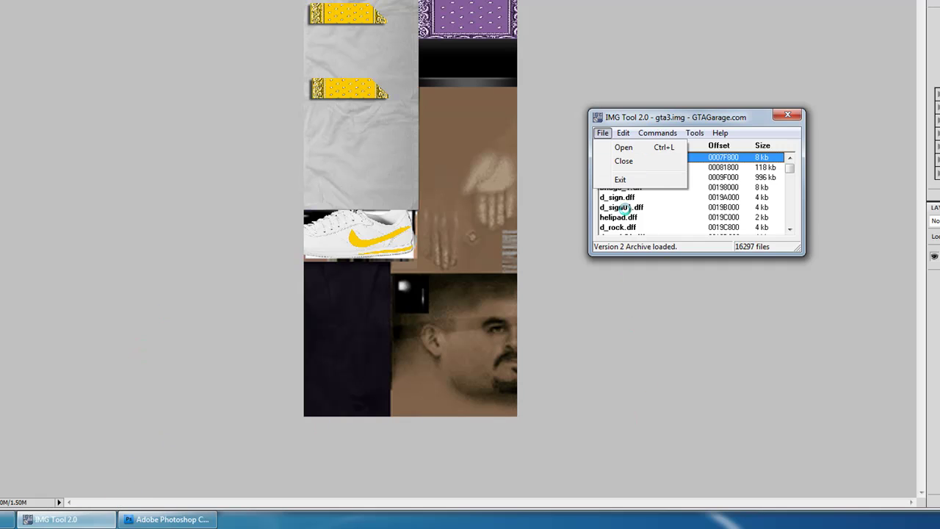
Step: Dismiss IMG Tool's File menu and cancel opening another archive
{"action": "left_click", "coordinate": [628, 219]}
{"action": "left_click", "coordinate": [602, 133]}
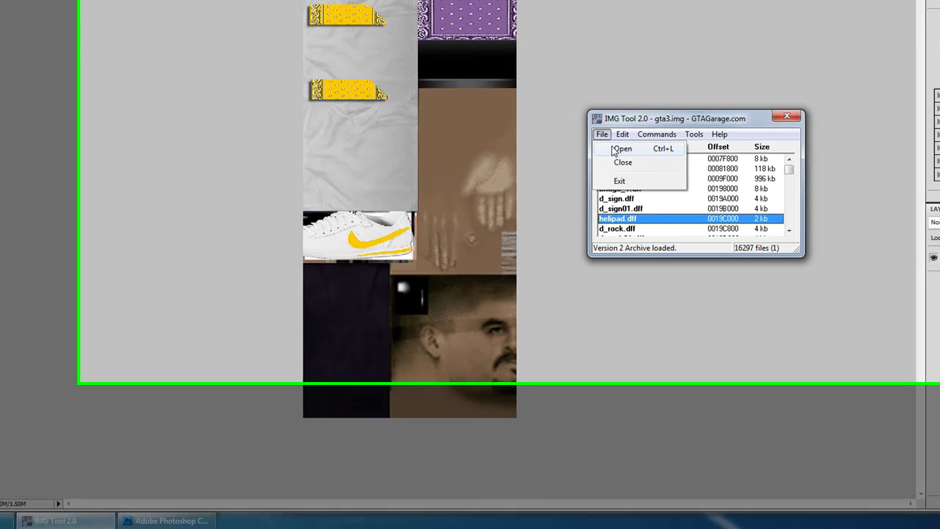
{"action": "left_click", "coordinate": [617, 146]}
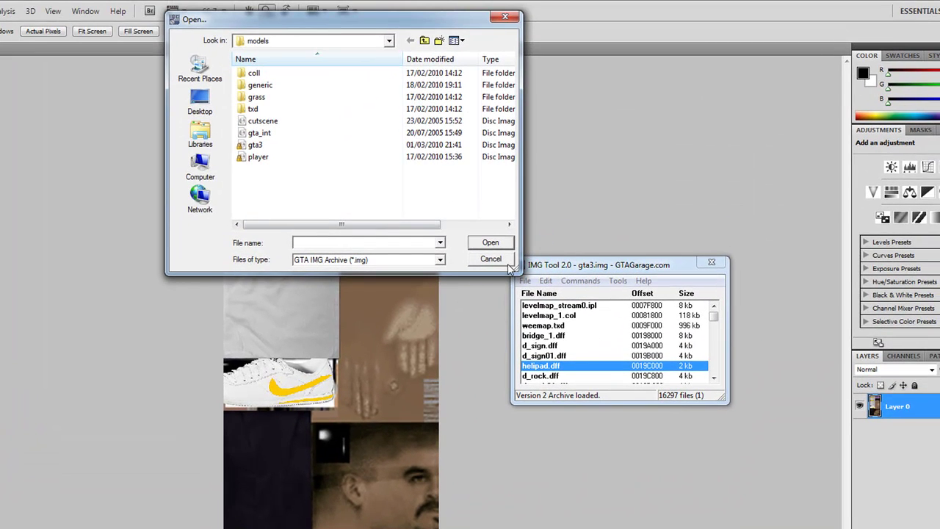
{"action": "left_click", "coordinate": [490, 259]}
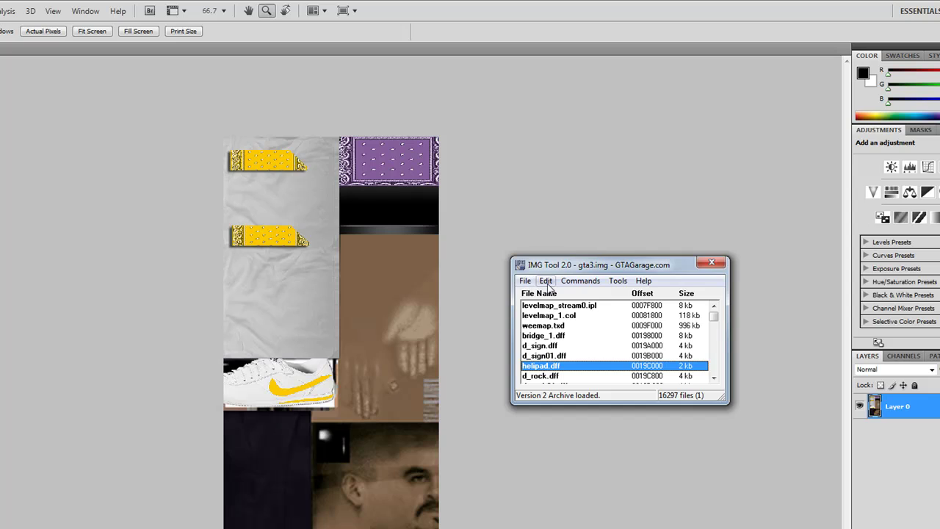
Step: Search the gta3.img archive with Edit > Find for 'lv'
{"action": "left_click", "coordinate": [547, 282]}
{"action": "left_click", "coordinate": [536, 305]}
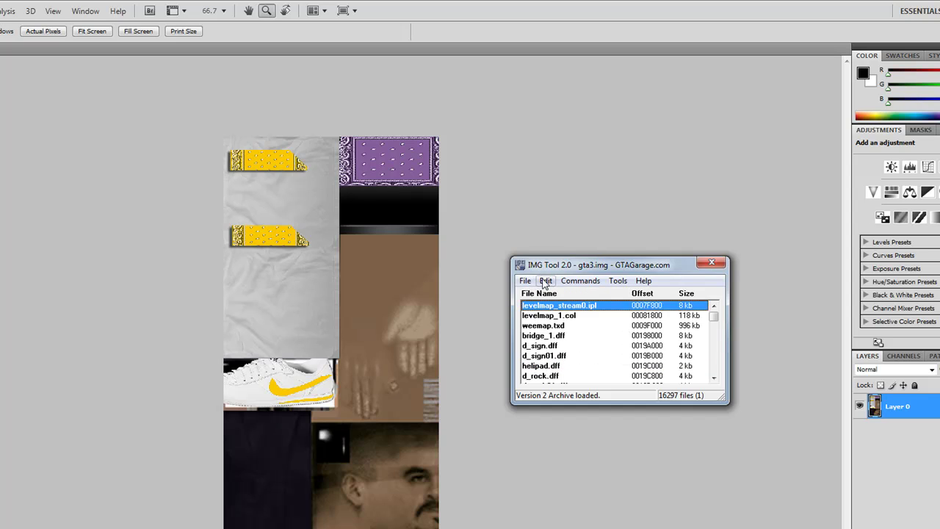
{"action": "left_click", "coordinate": [546, 281]}
{"action": "left_click", "coordinate": [586, 310]}
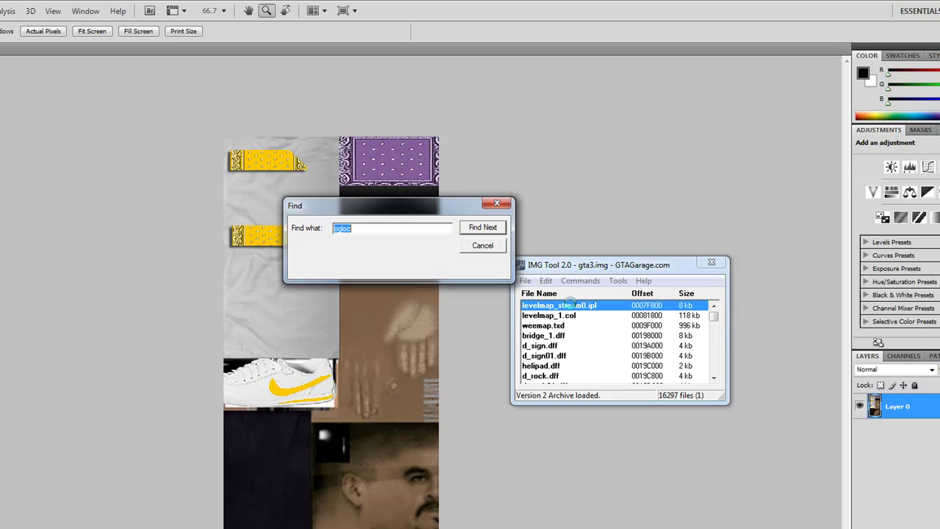
{"action": "type", "text": "lvs1"}
{"action": "key", "text": "Return"}
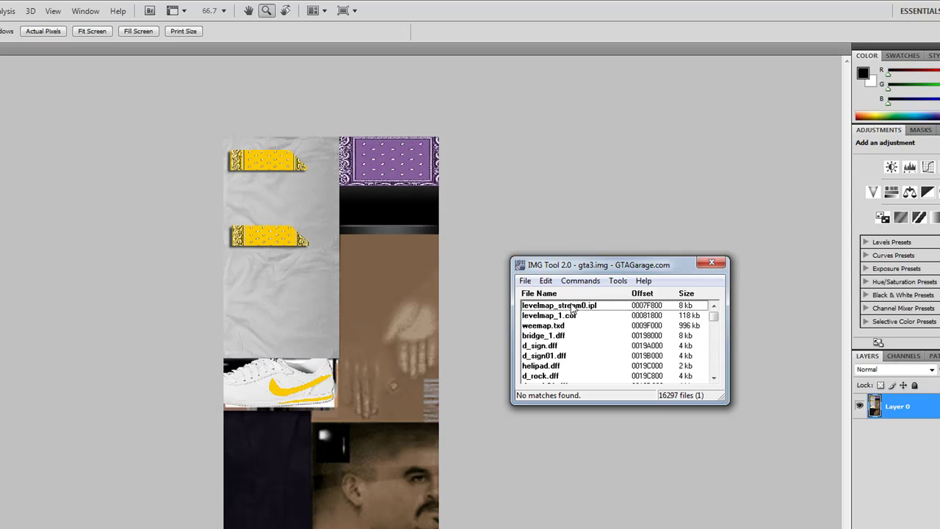
Step: Rerun the search with the corrected term lsv1 and select the lsv1.txd entry
{"action": "left_click", "coordinate": [545, 280]}
{"action": "left_click", "coordinate": [566, 308]}
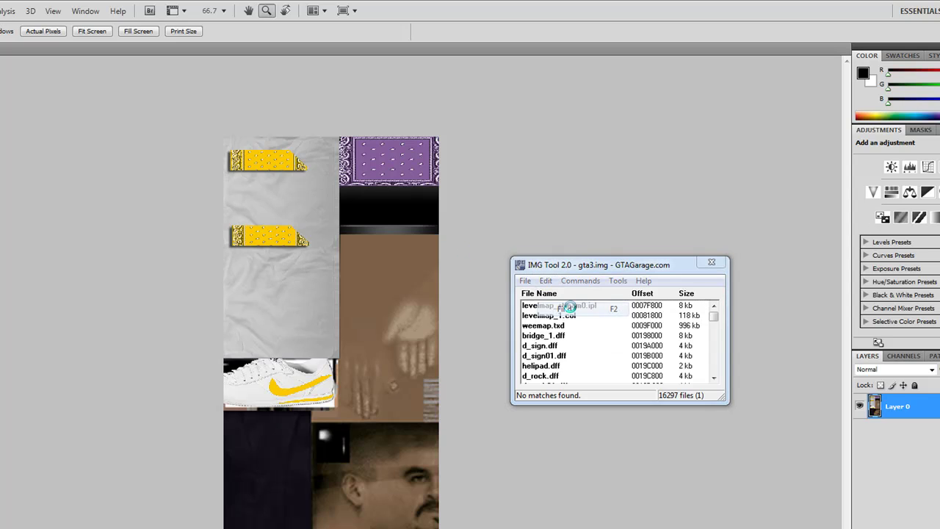
{"action": "left_click", "coordinate": [351, 232]}
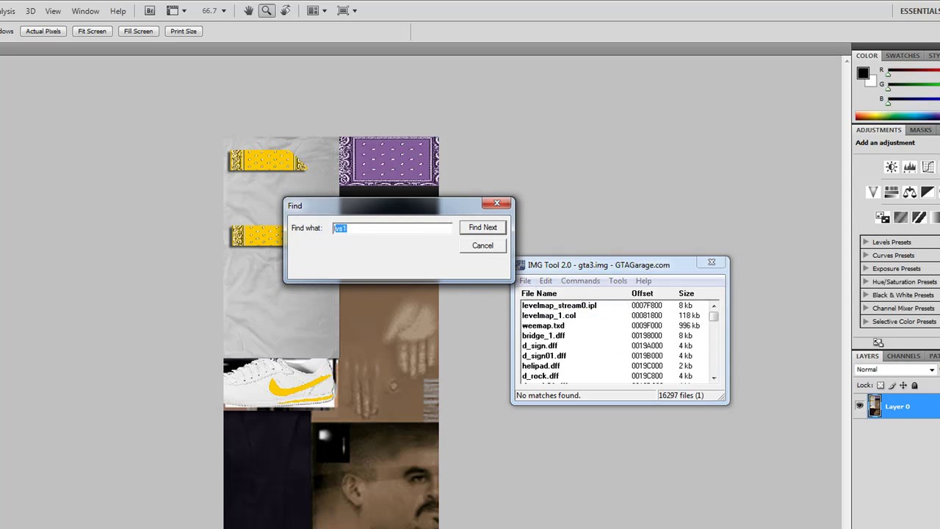
{"action": "key", "text": "Return"}
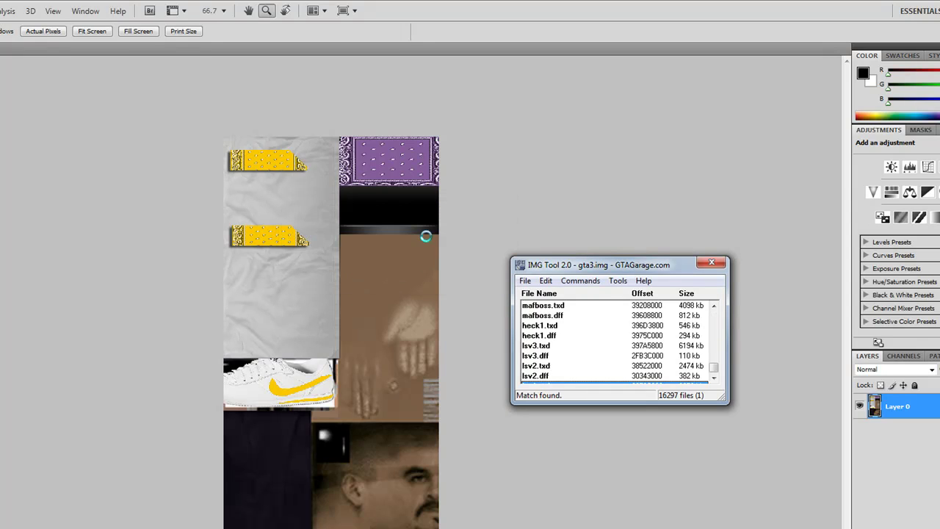
{"action": "left_click", "coordinate": [713, 377]}
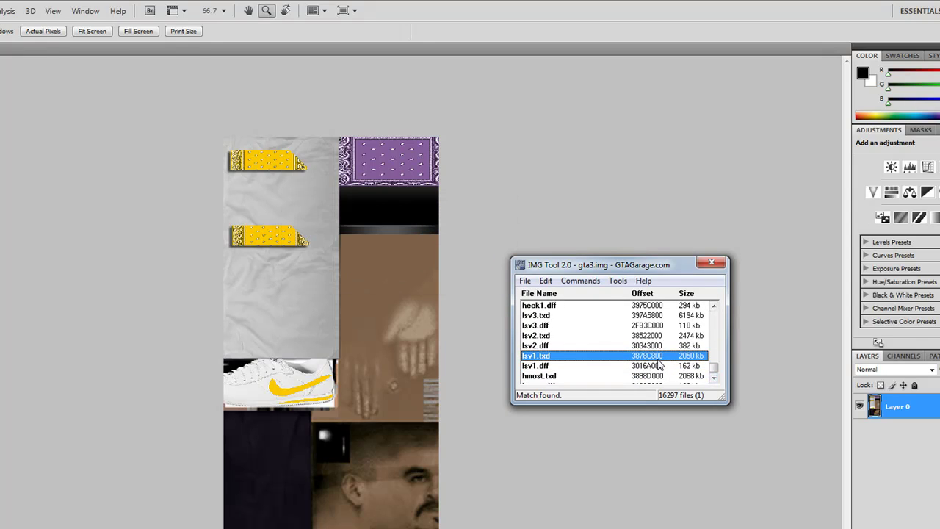
Step: Replace lsv1.txd in gta3.img with the edited lsv1.txd from Desktop > Games > GTA-SA > Modifications > Skins > Latin Kings
{"action": "right_click", "coordinate": [660, 358]}
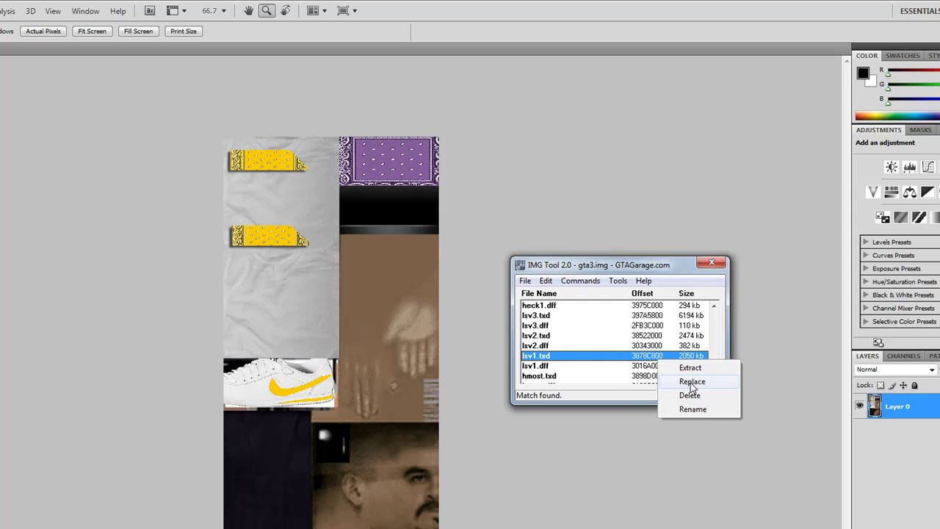
{"action": "left_click", "coordinate": [691, 382]}
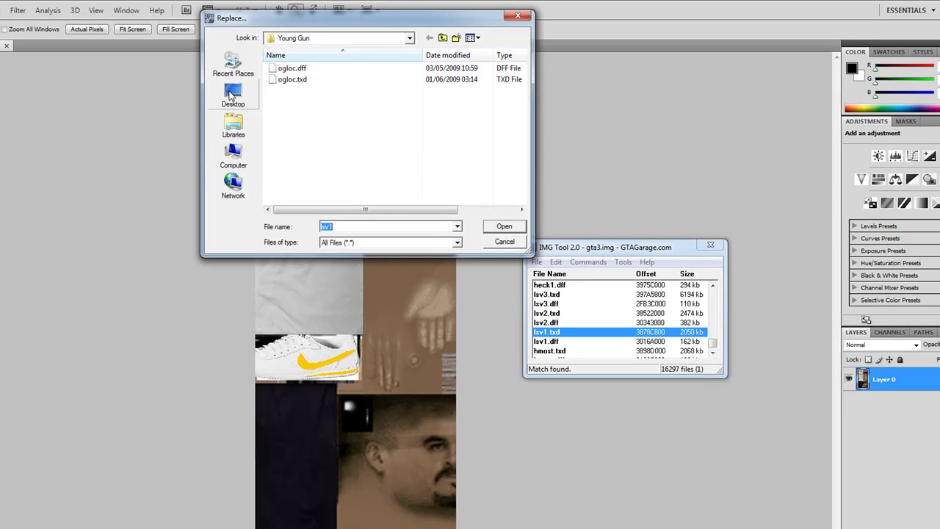
{"action": "left_click", "coordinate": [231, 96]}
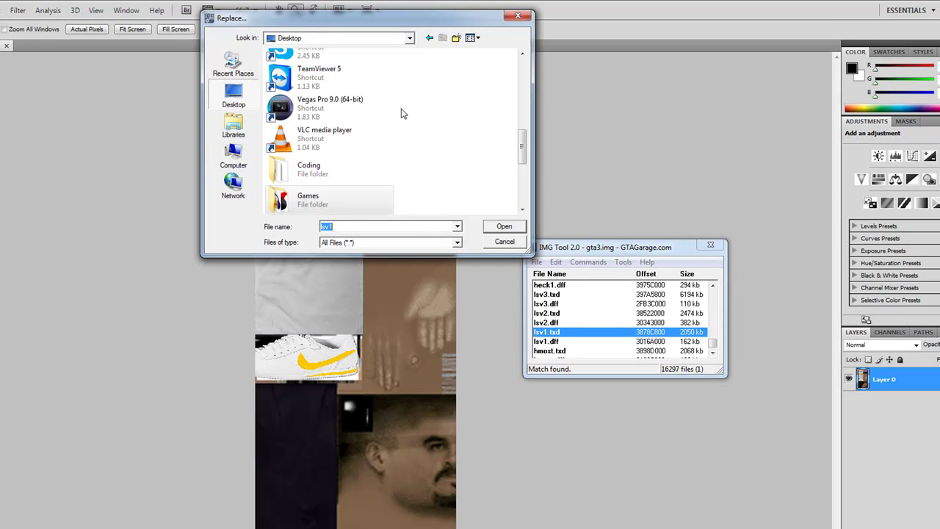
{"action": "left_click_drag", "start_coordinate": [523, 146], "coordinate": [522, 177]}
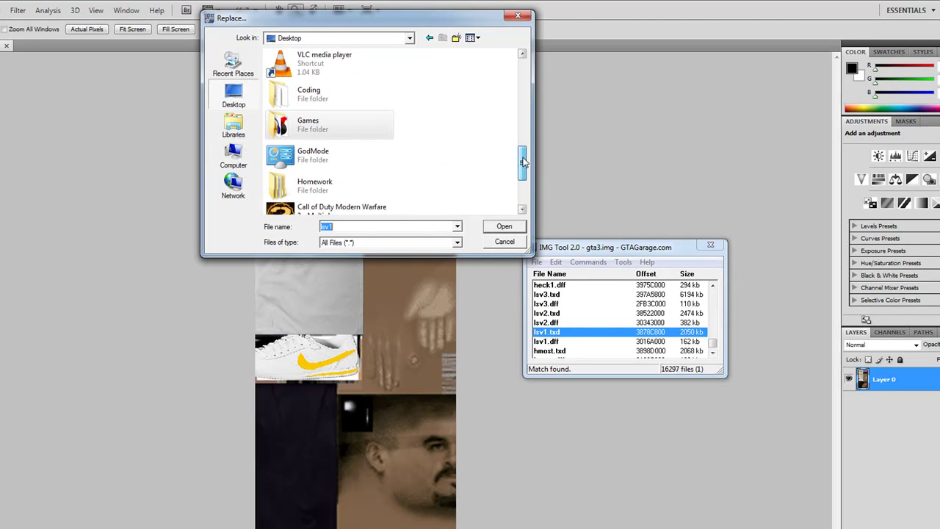
{"action": "scroll", "coordinate": [359, 110], "scroll_direction": "up", "scroll_amount": 2}
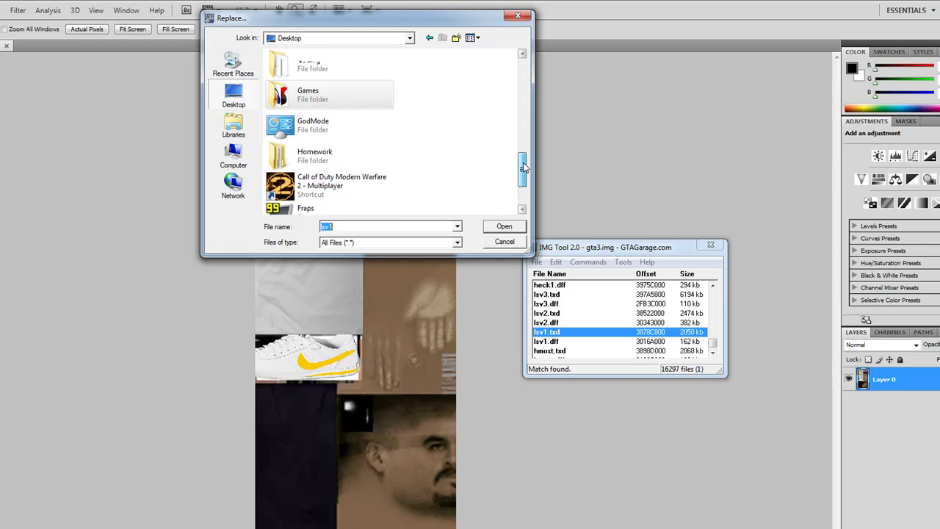
{"action": "double_click", "coordinate": [359, 113]}
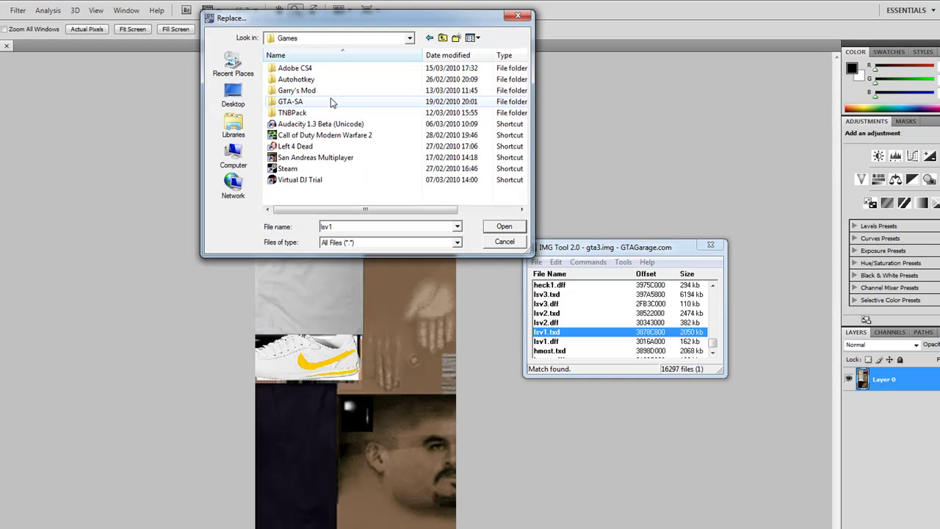
{"action": "double_click", "coordinate": [330, 98]}
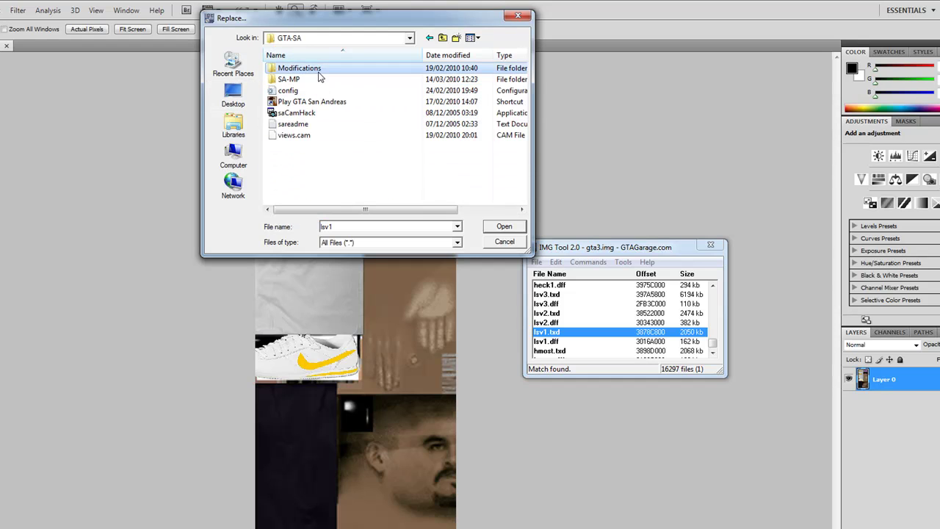
{"action": "double_click", "coordinate": [315, 69]}
{"action": "double_click", "coordinate": [309, 100]}
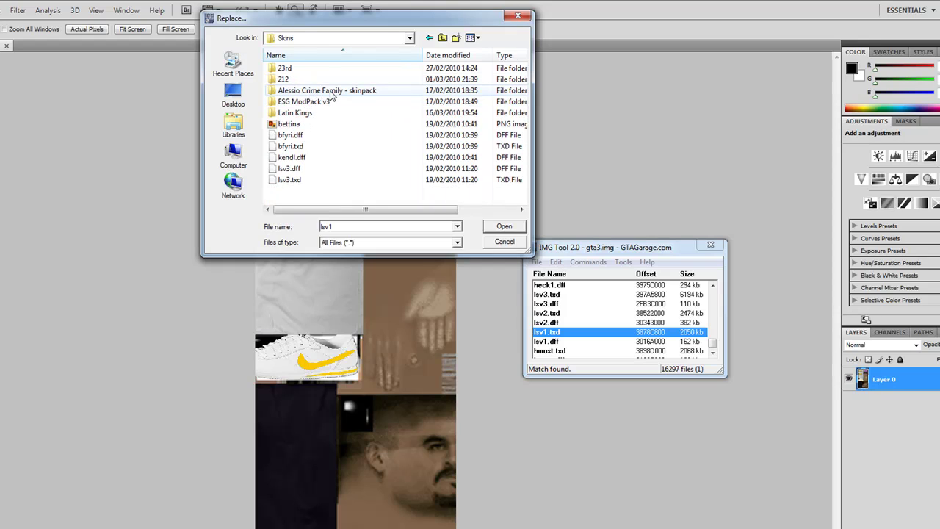
{"action": "double_click", "coordinate": [331, 112]}
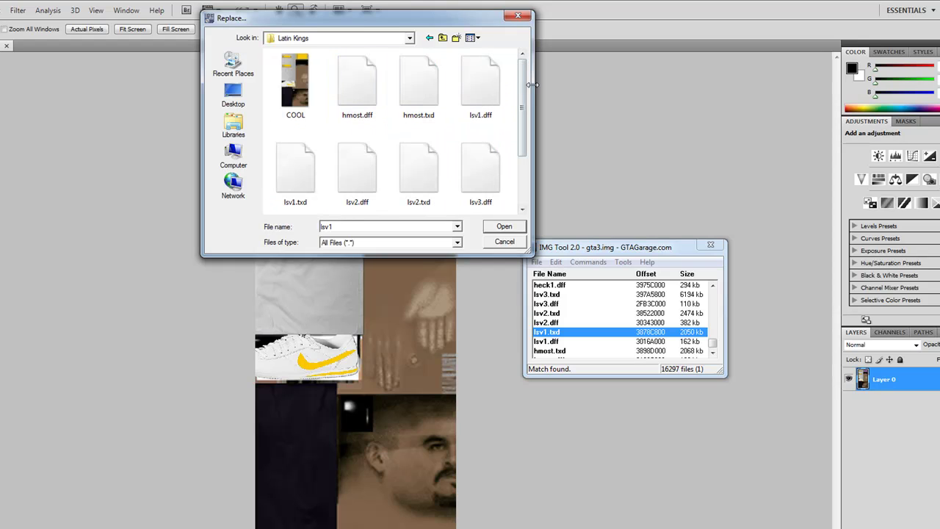
{"action": "mouse_move", "coordinate": [526, 77]}
{"action": "left_mouse_down"}
{"action": "mouse_move", "coordinate": [527, 92]}
{"action": "mouse_move", "coordinate": [525, 78]}
{"action": "left_mouse_up"}
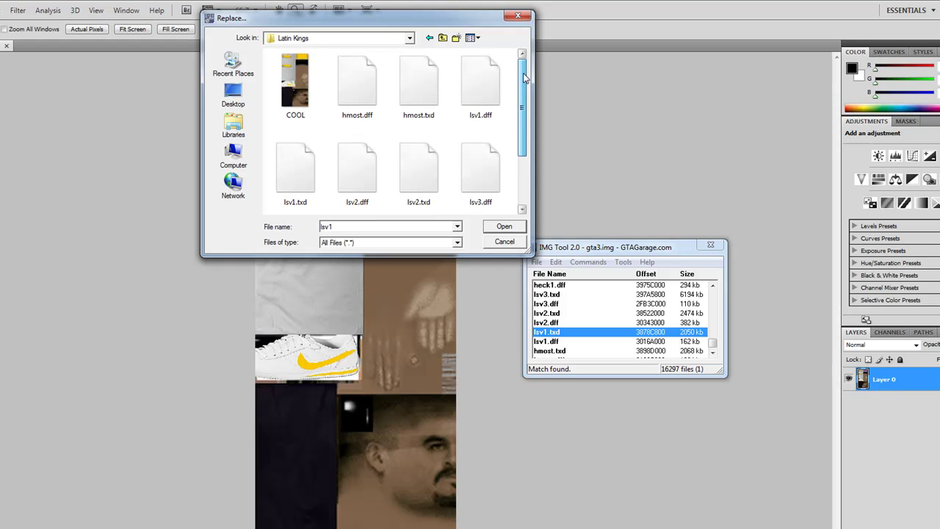
{"action": "double_click", "coordinate": [317, 181]}
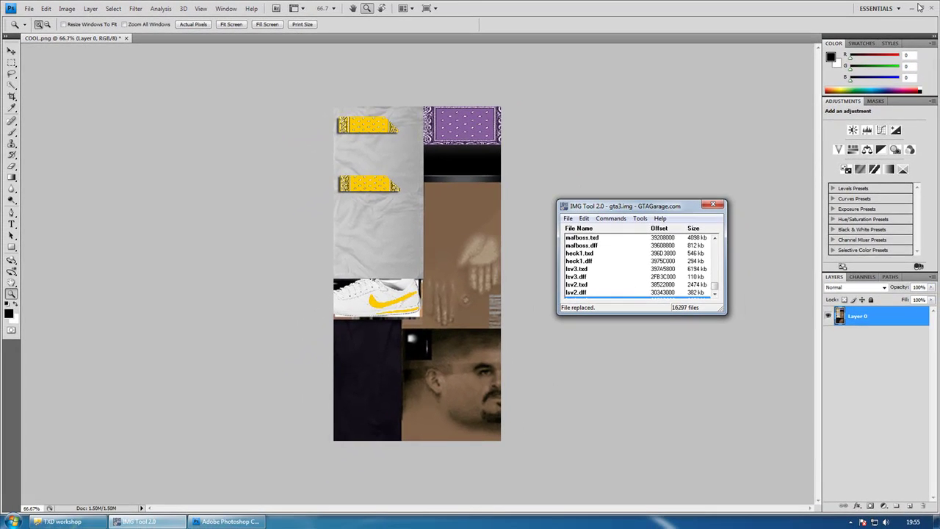
Step: Minimize Photoshop, move IMG Tool aside, and open the desktop Games > GTA-SA folder
{"action": "left_click", "coordinate": [917, 6]}
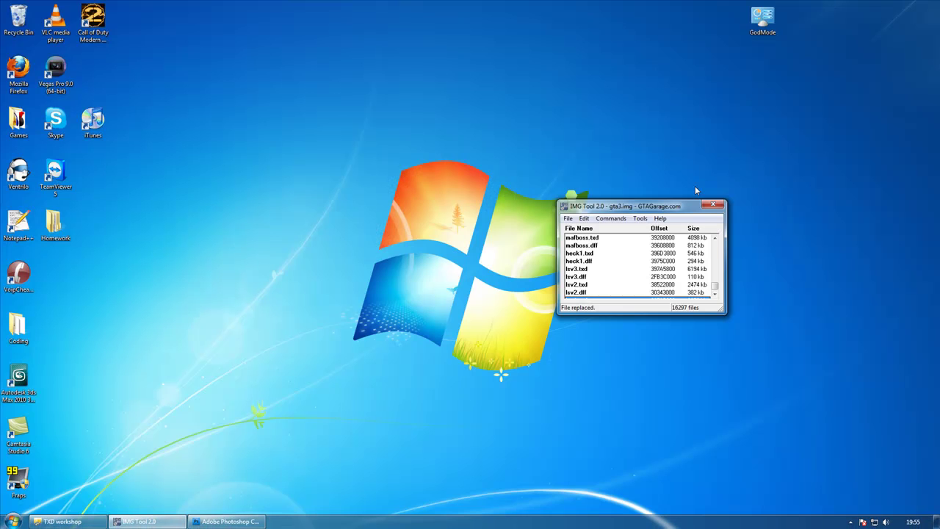
{"action": "mouse_move", "coordinate": [683, 206]}
{"action": "left_mouse_down"}
{"action": "mouse_move", "coordinate": [565, 116]}
{"action": "mouse_move", "coordinate": [493, 86]}
{"action": "left_mouse_up"}
{"action": "left_click", "coordinate": [13, 521]}
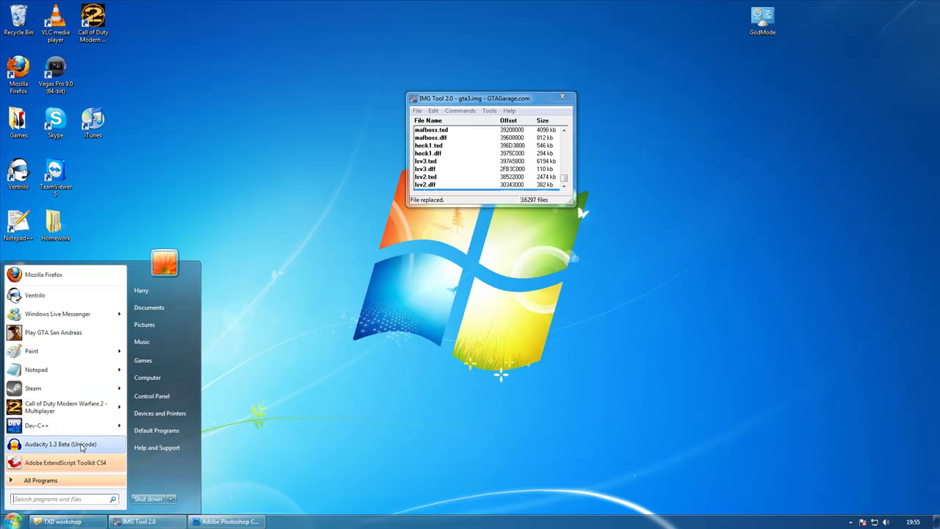
{"action": "left_click", "coordinate": [238, 294]}
{"action": "double_click", "coordinate": [17, 129]}
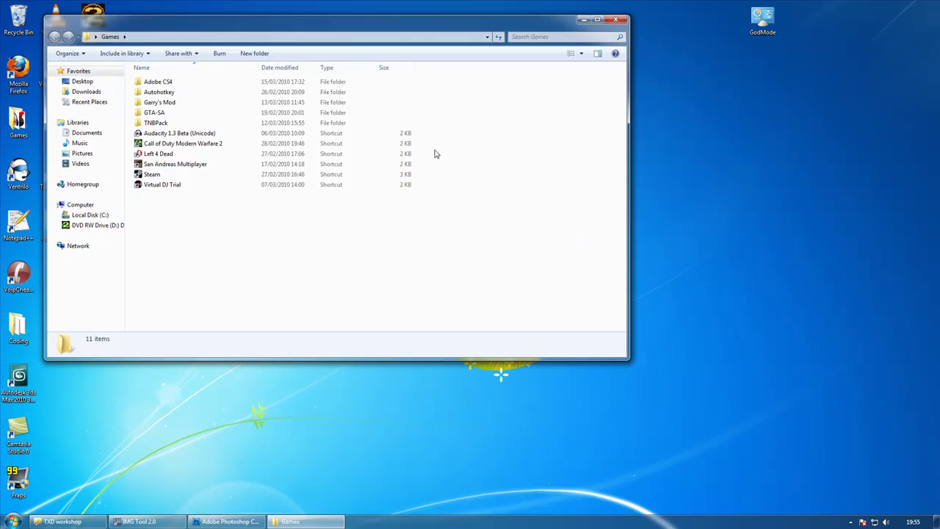
{"action": "double_click", "coordinate": [192, 115]}
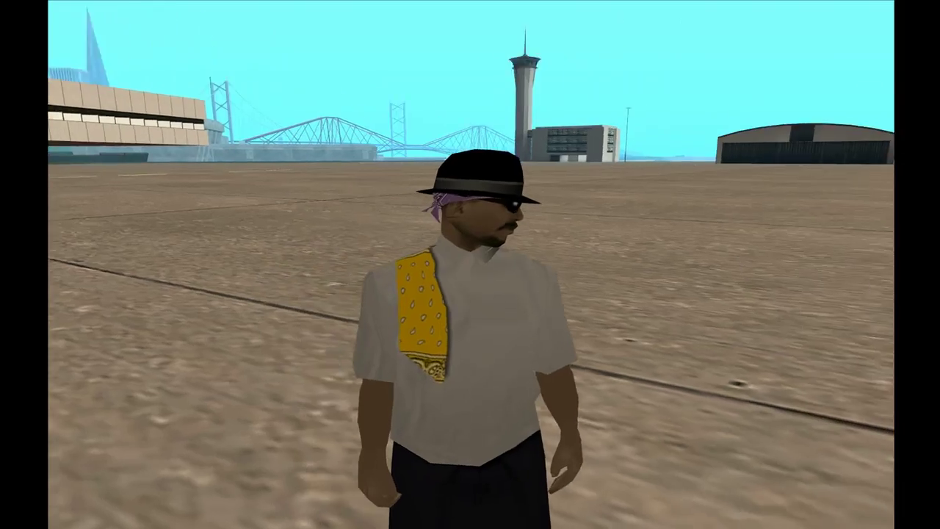